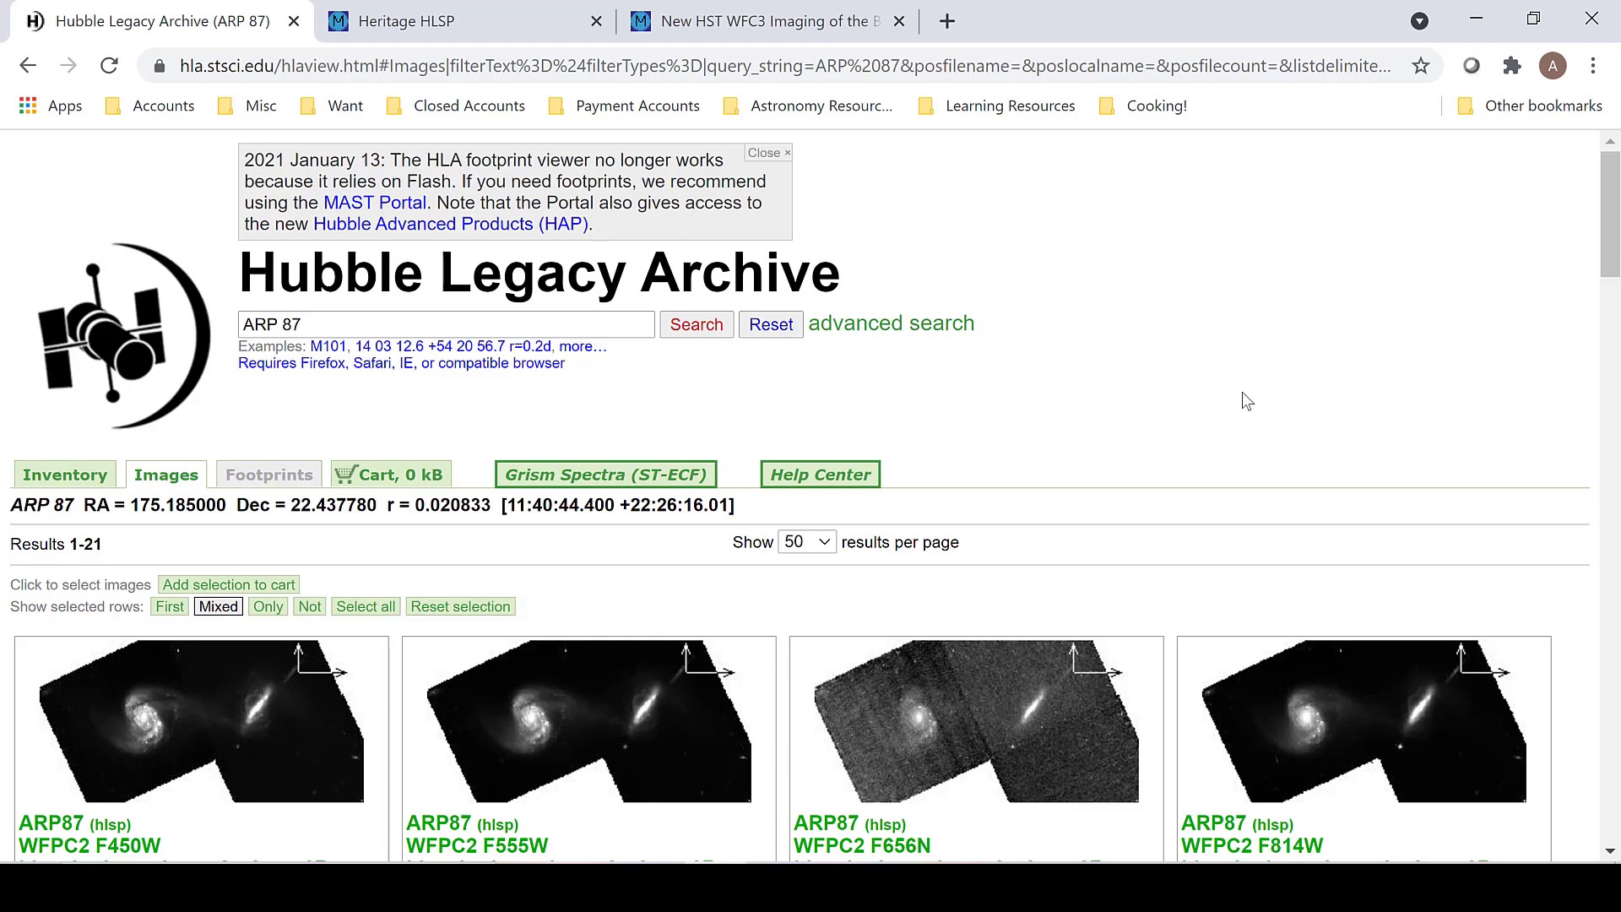
# Step: Examine the filter numbers in the file names of the four ARP 87 WFPC2 images
pyautogui.scroll(-3, 1243, 392)
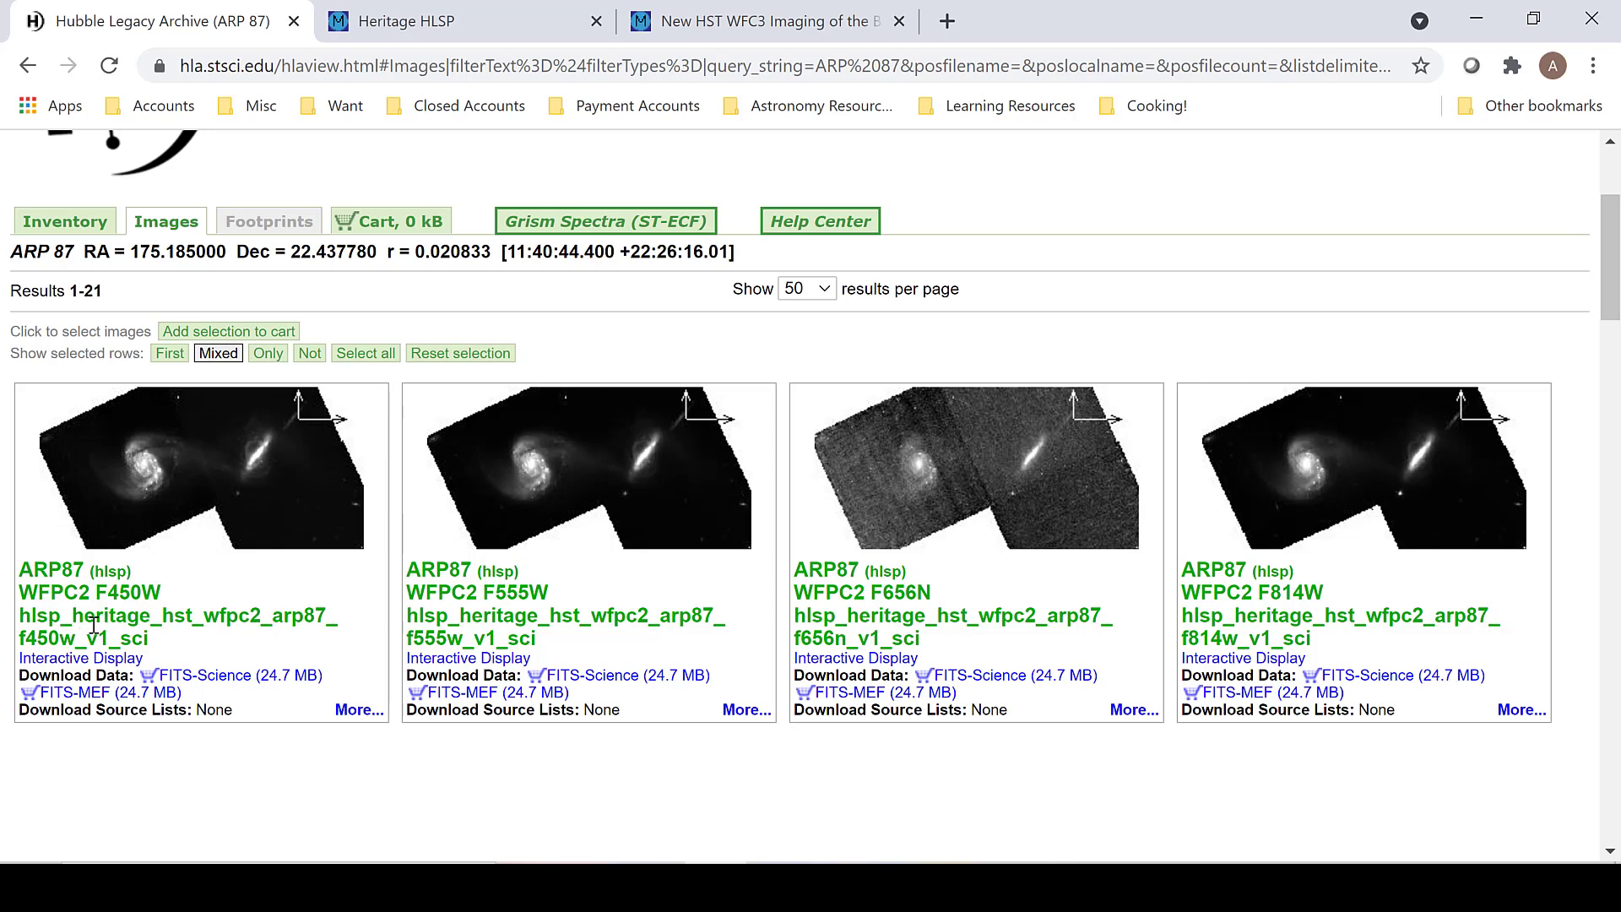
pyautogui.moveTo(26, 635); pyautogui.dragTo(61, 638)
pyautogui.moveTo(416, 636); pyautogui.dragTo(448, 637)
pyautogui.moveTo(802, 637); pyautogui.dragTo(835, 638)
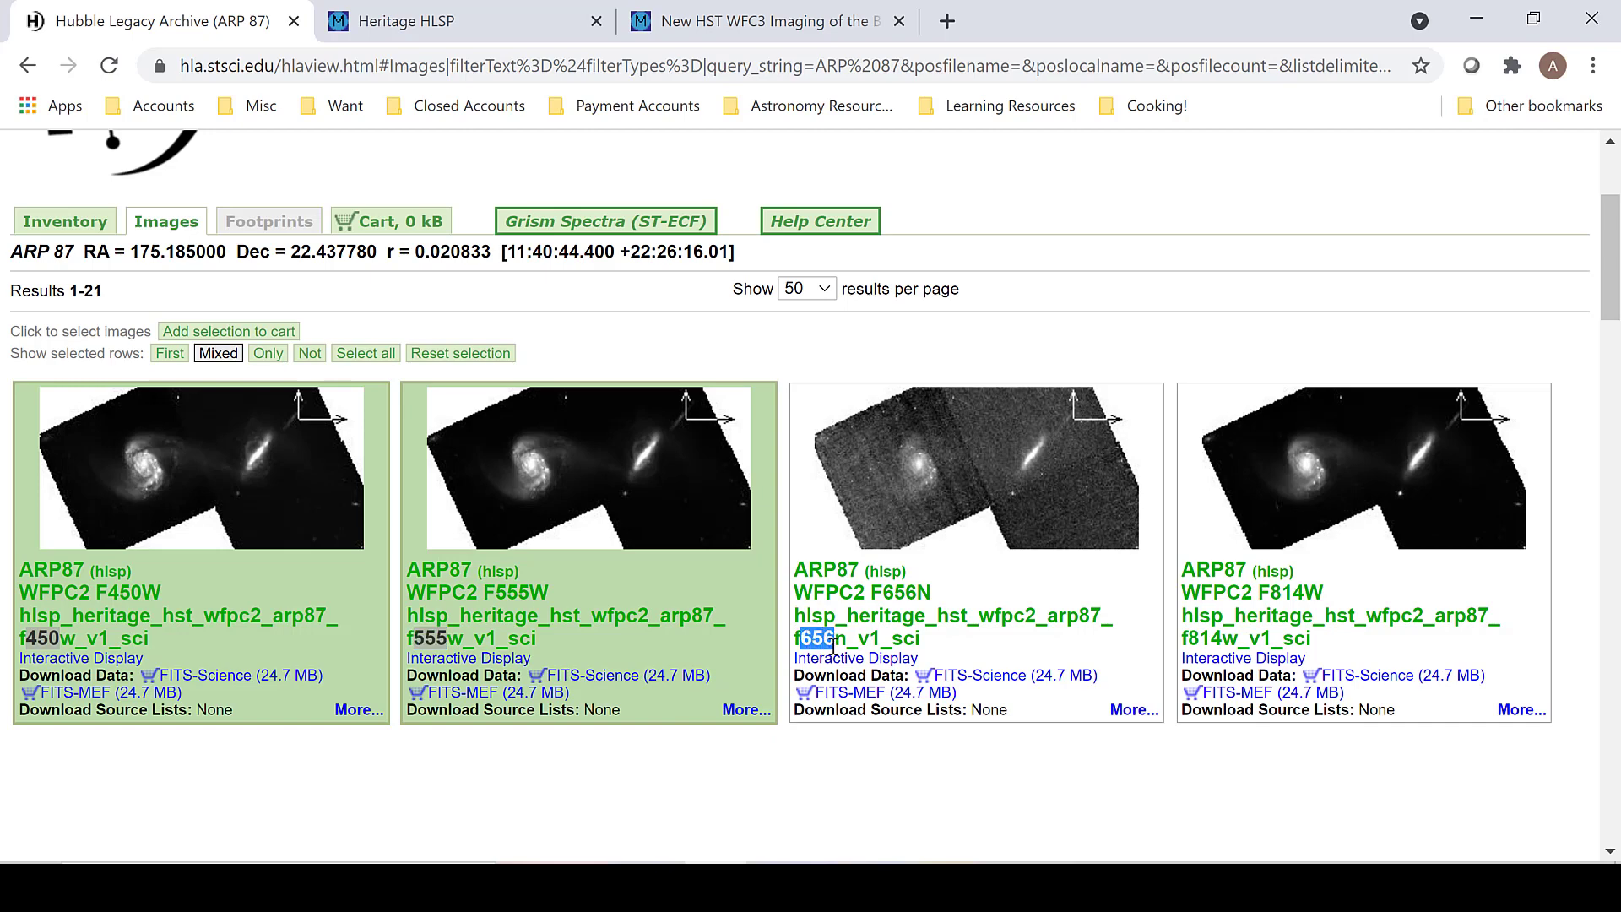
pyautogui.moveTo(1184, 634); pyautogui.dragTo(1223, 637)
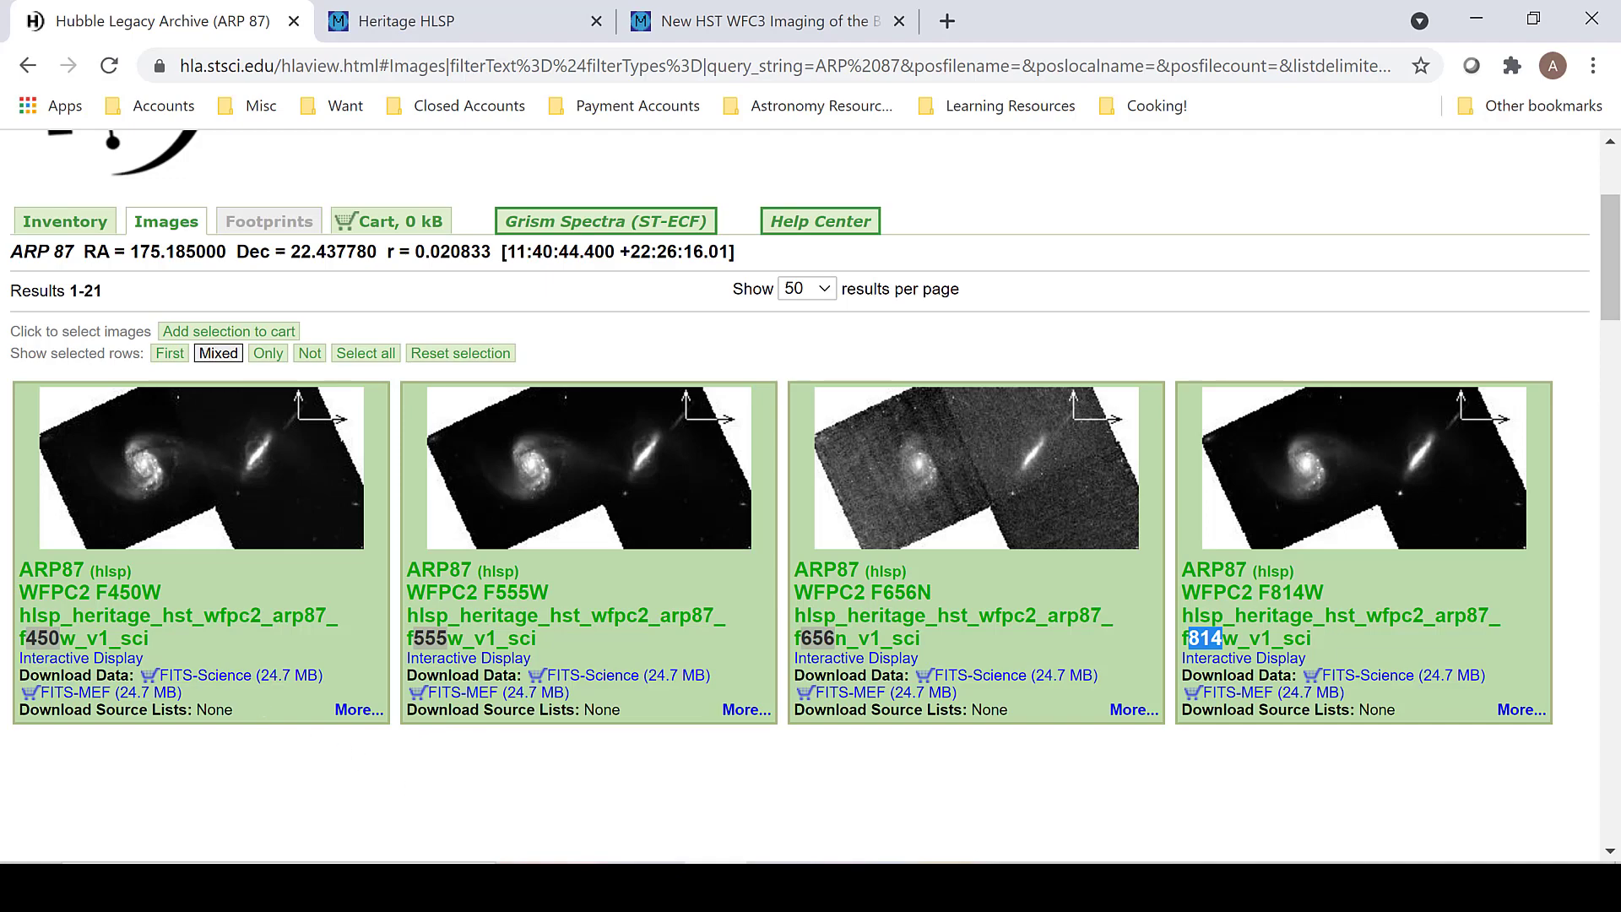
# Step: Switch to Photoshop and load the f450w BLUE, f555w GREEN and f814w RED TIFF files into a single layer stack
pyautogui.click(1030, 886)
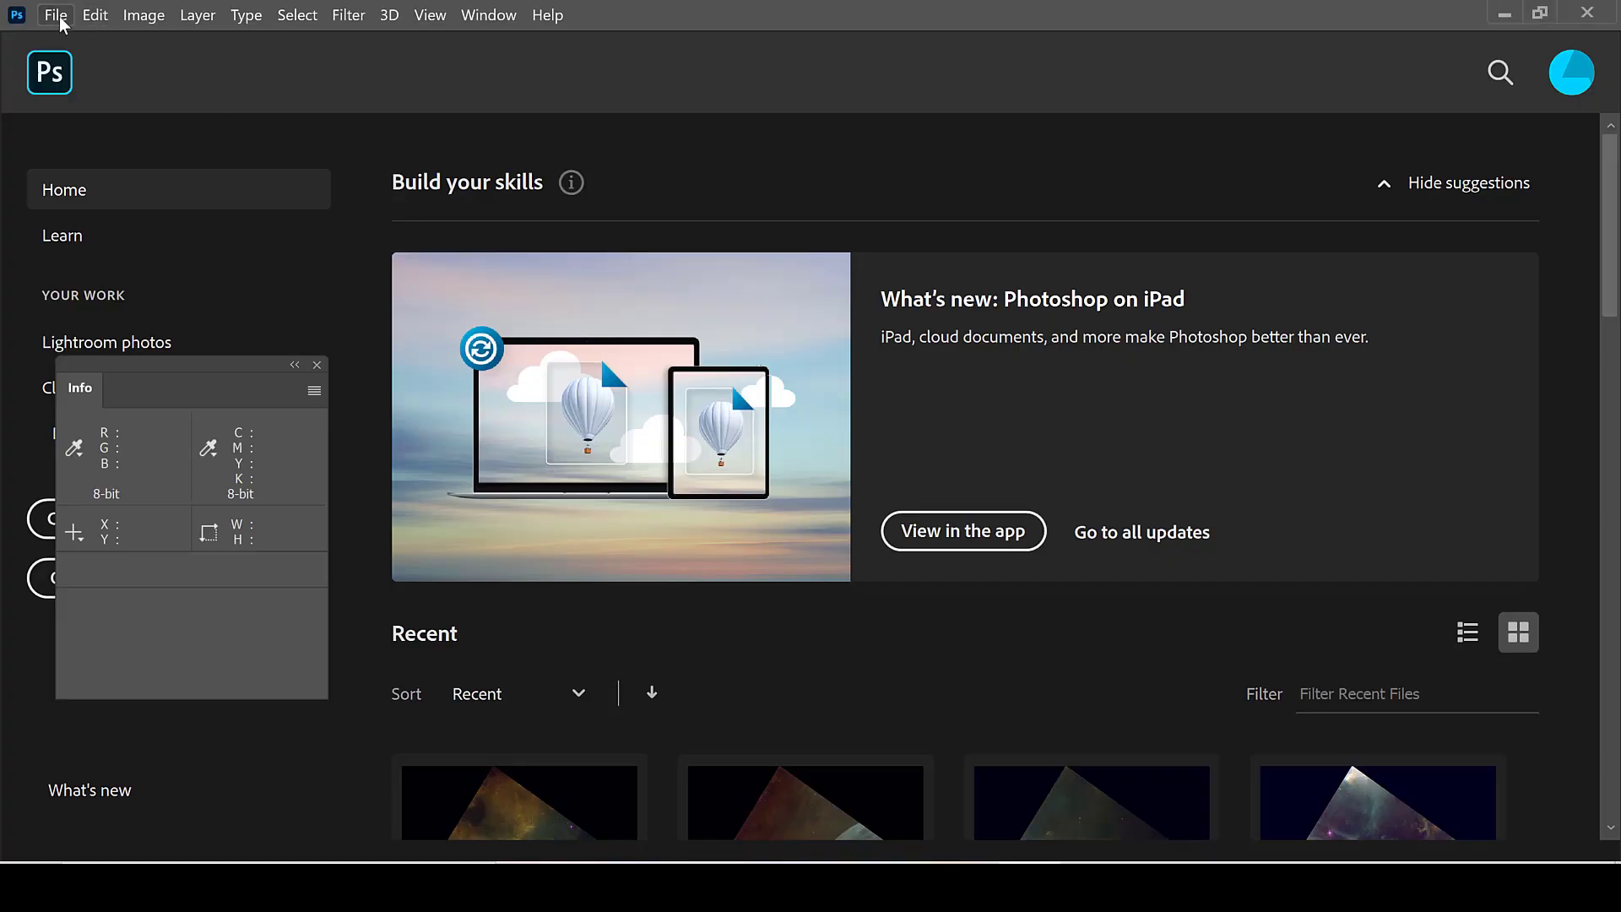
pyautogui.click(61, 22)
pyautogui.moveTo(328, 597)
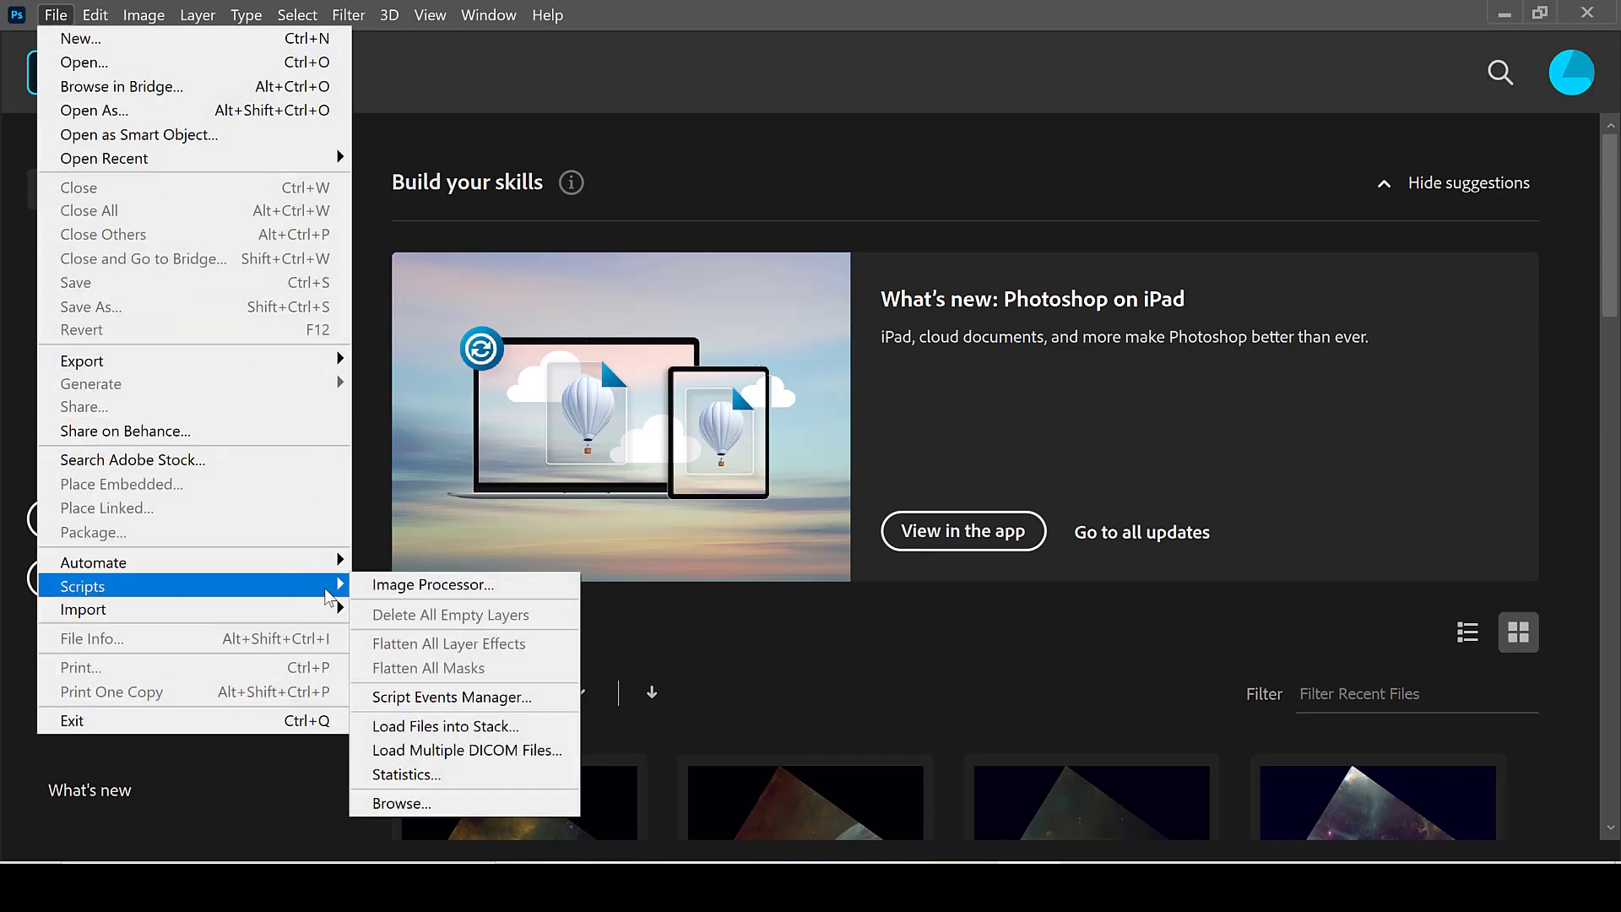
pyautogui.click(446, 726)
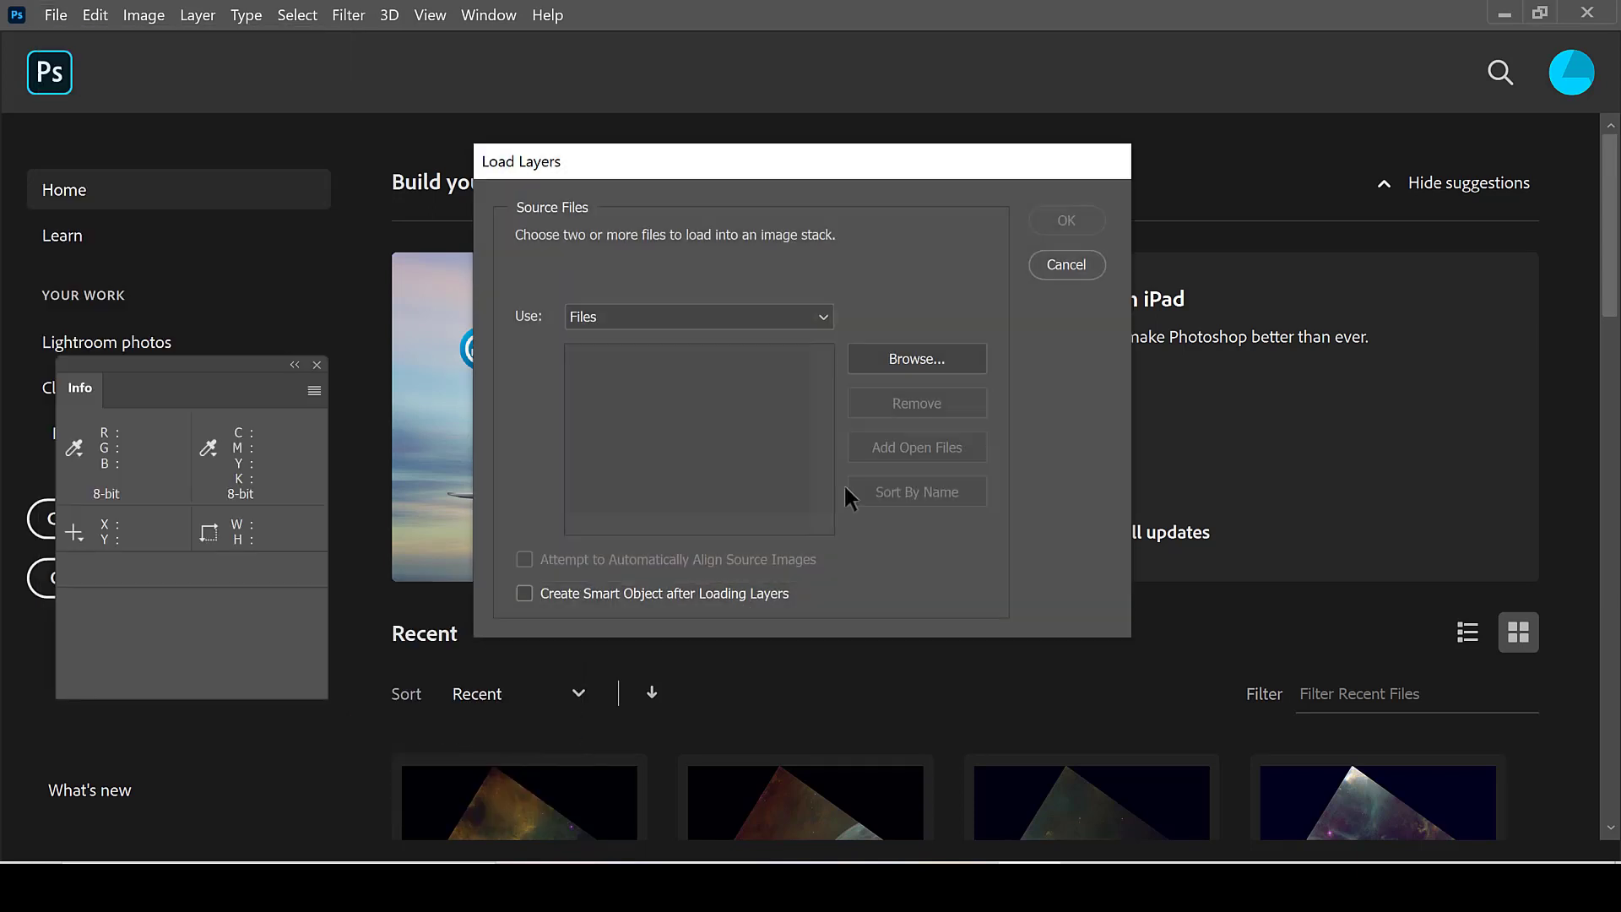
pyautogui.click(932, 355)
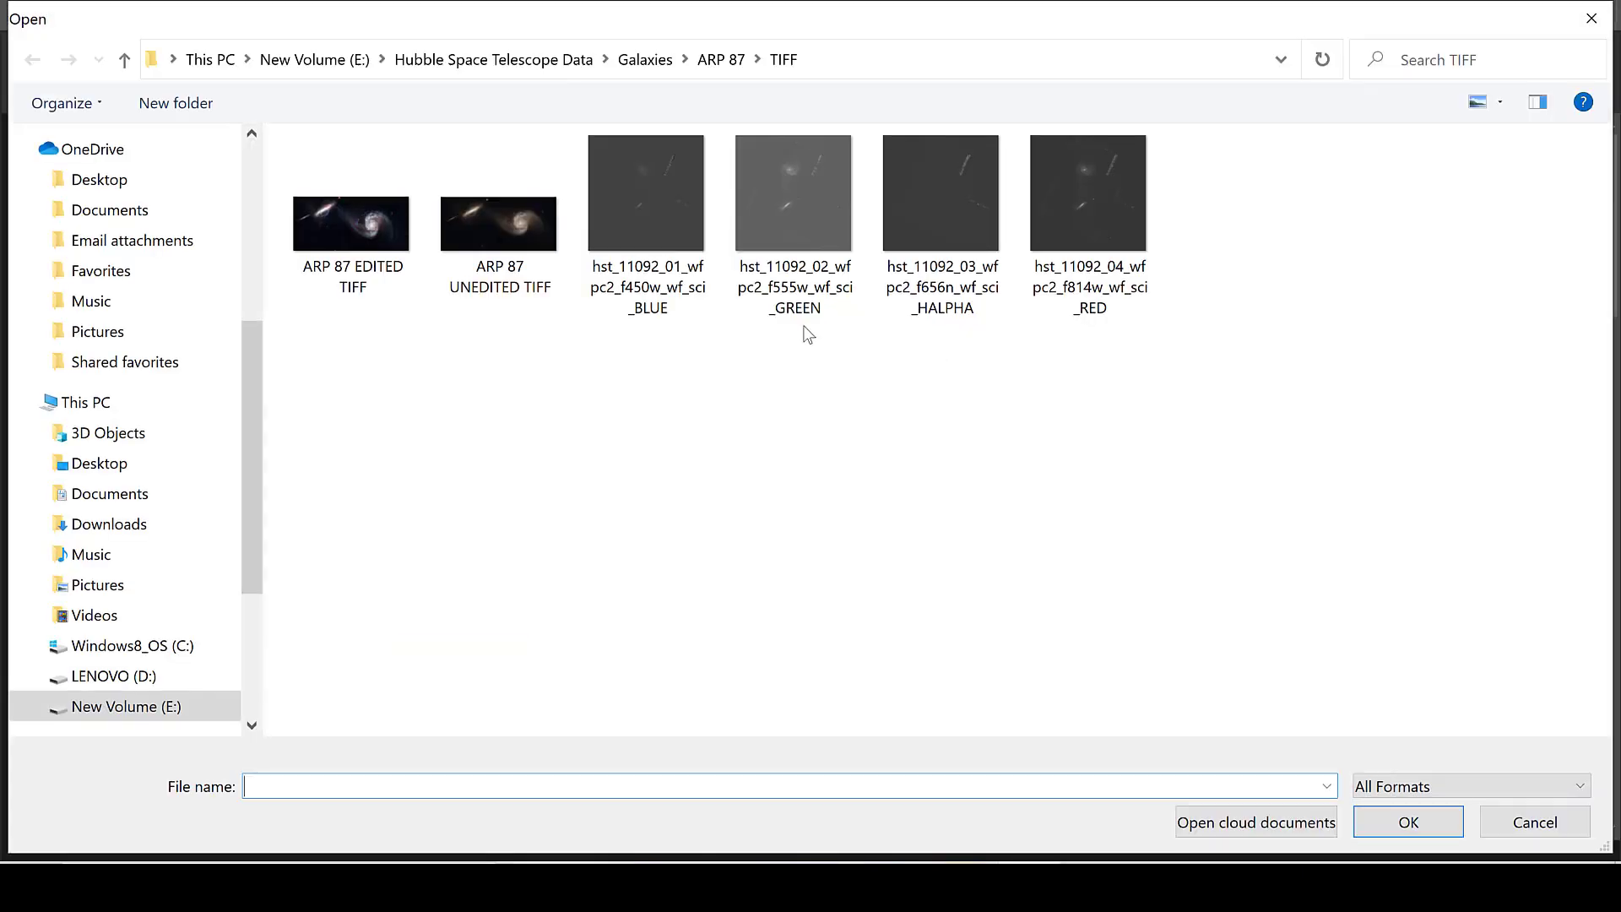
pyautogui.click(664, 196)
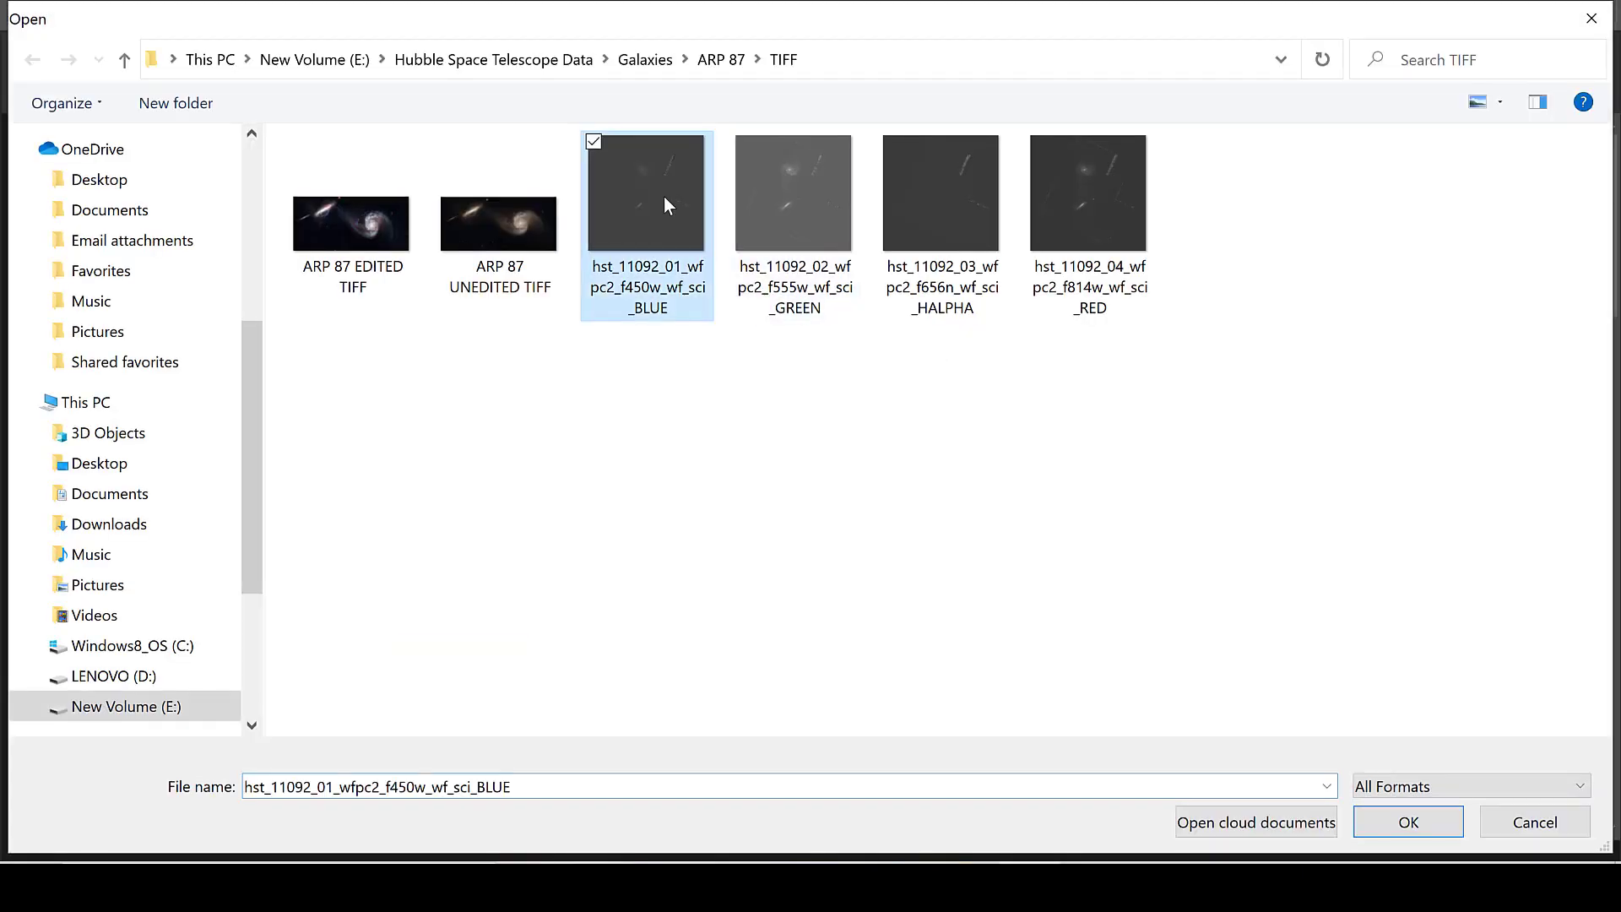
pyautogui.keyDown('ctrl'); pyautogui.click(767, 192); pyautogui.keyUp('ctrl')
pyautogui.keyDown('ctrl'); pyautogui.click(1106, 240); pyautogui.keyUp('ctrl')
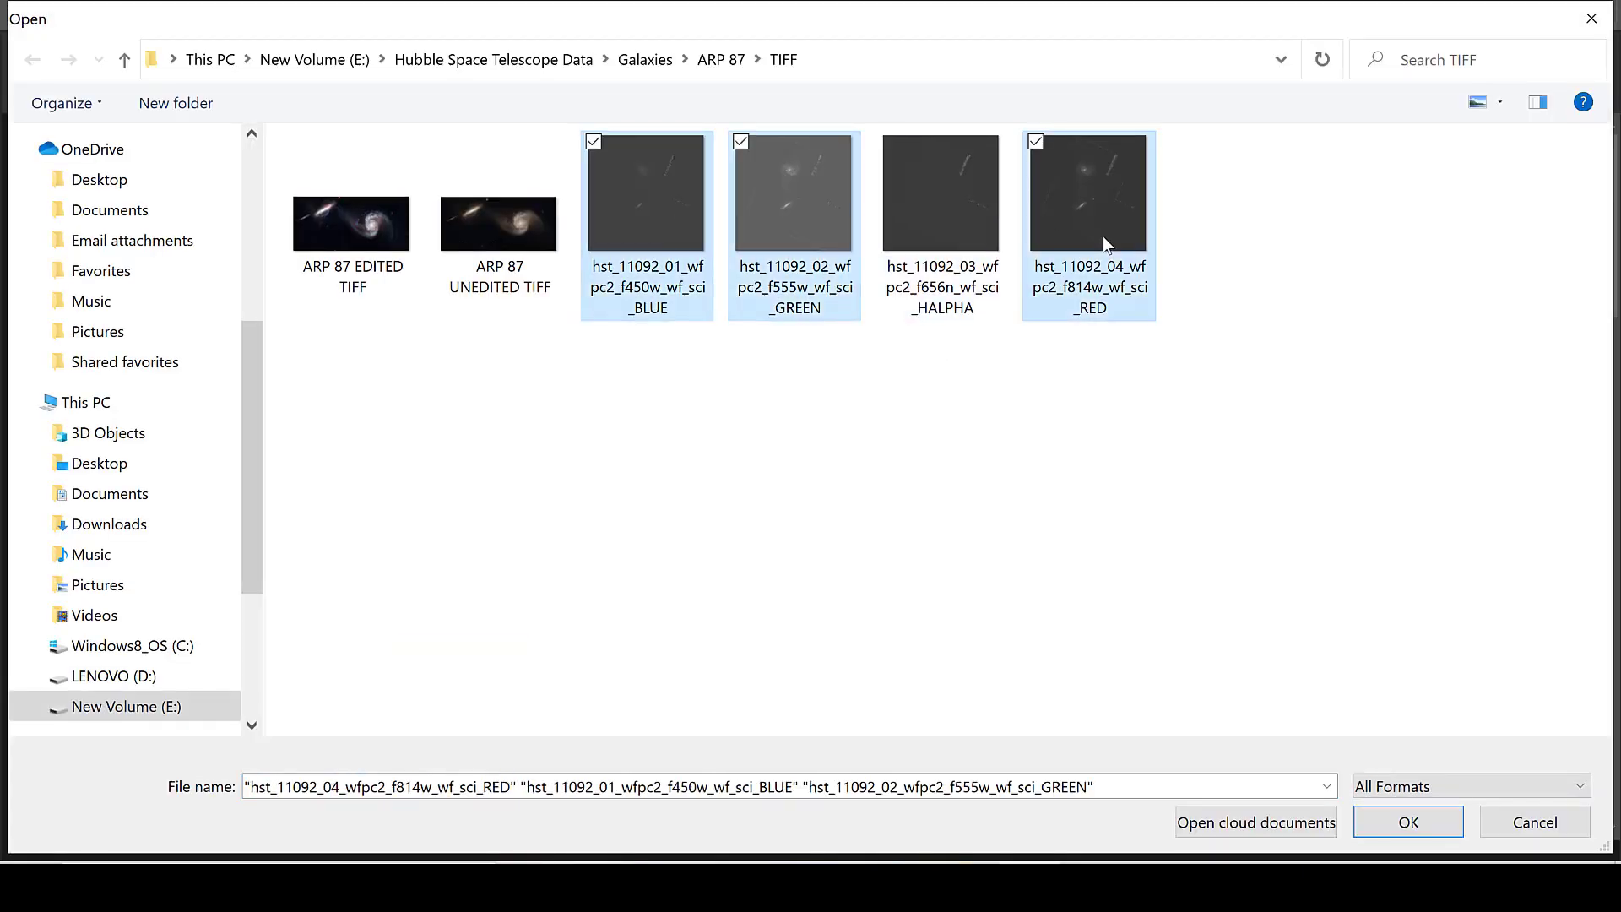
pyautogui.click(1408, 823)
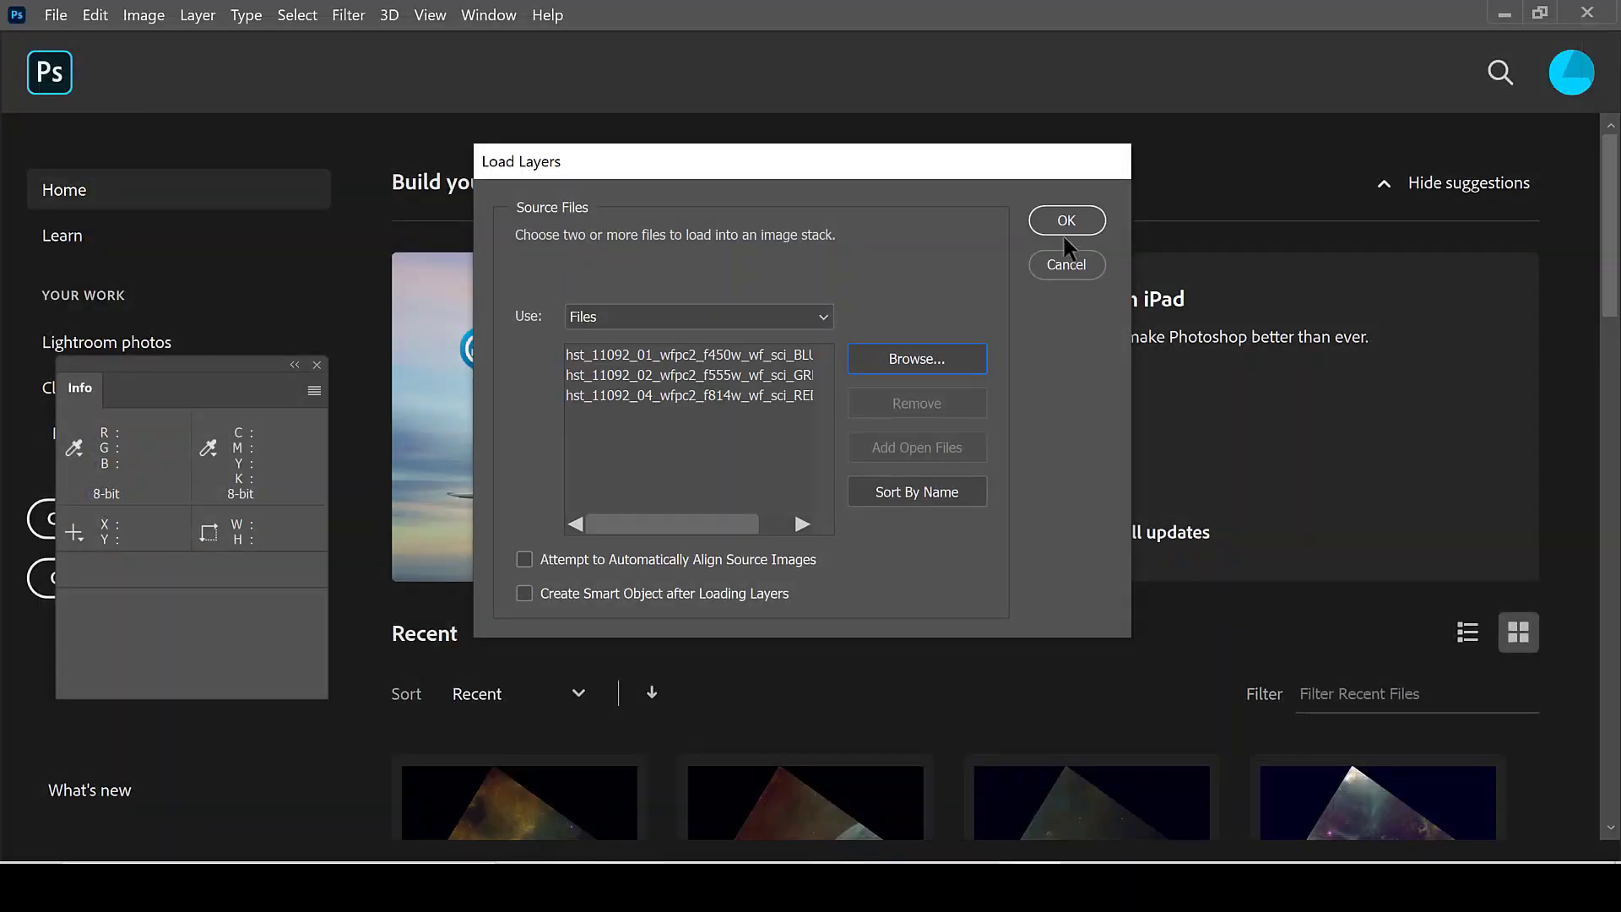
pyautogui.click(1058, 223)
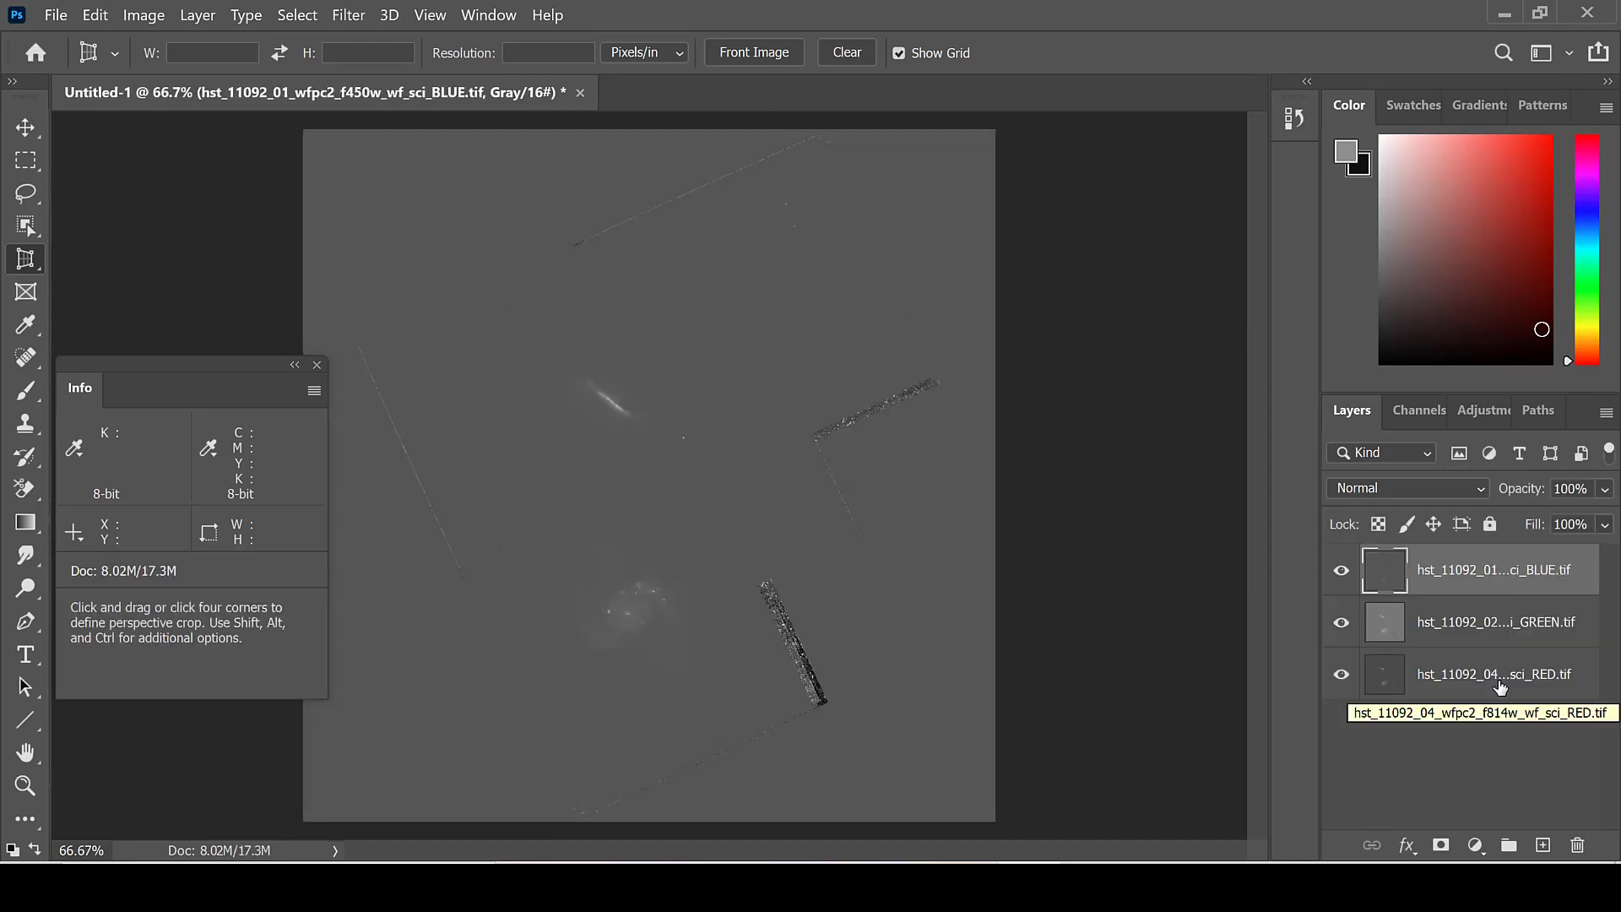
# Step: Rename the RED, GREEN and BLUE layers as 814, 555 and 450 respectively
pyautogui.doubleClick(1499, 675)
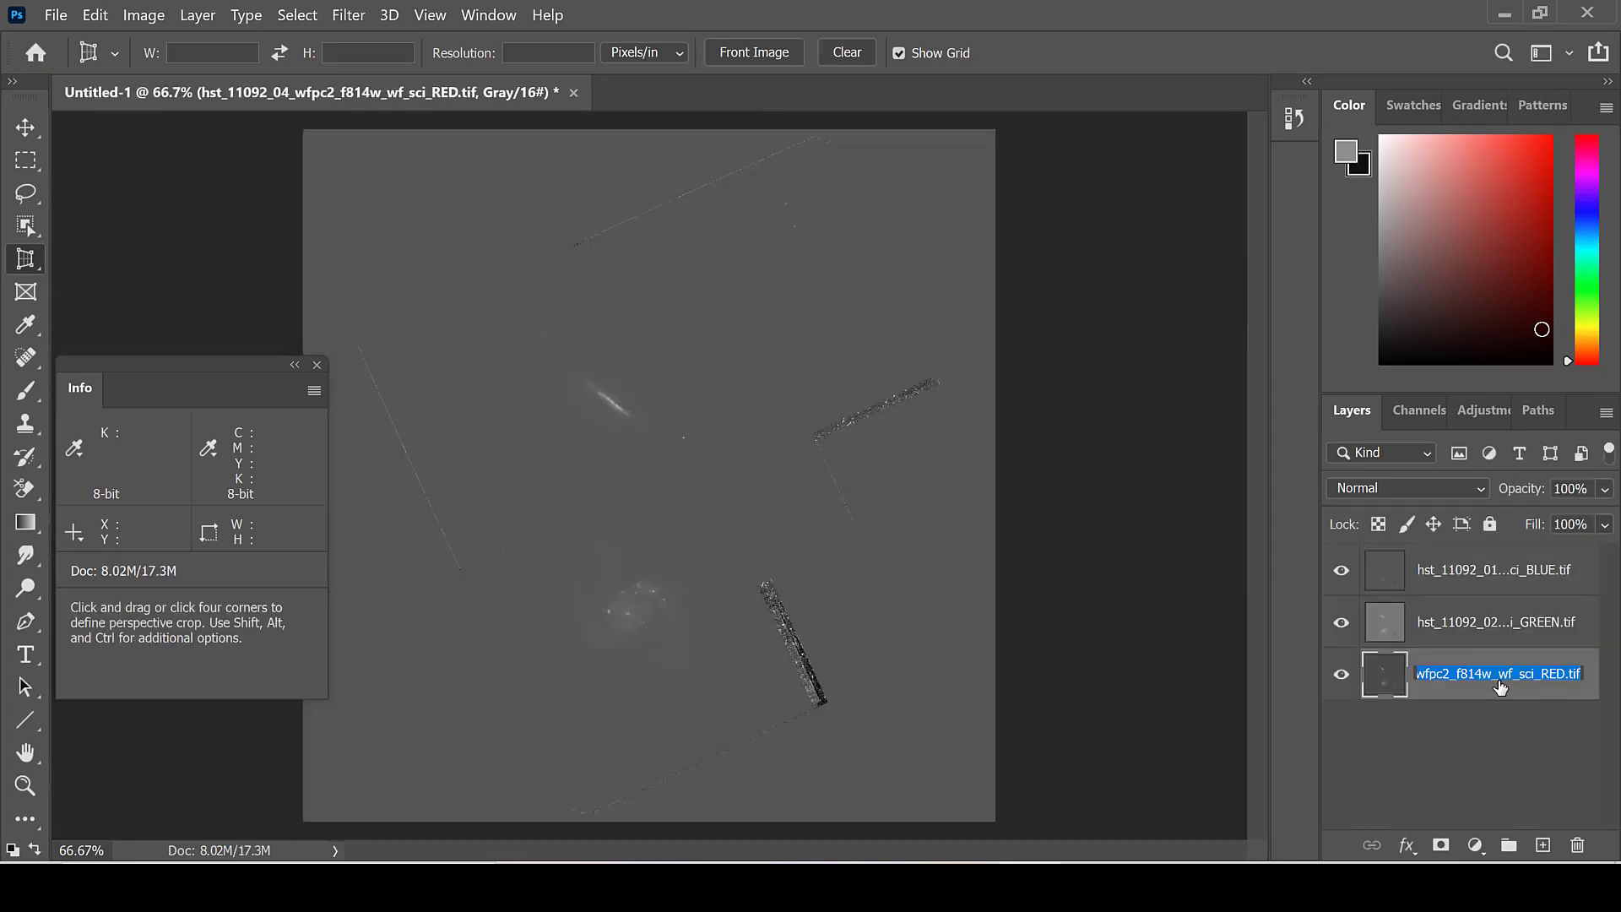
pyautogui.write('814')
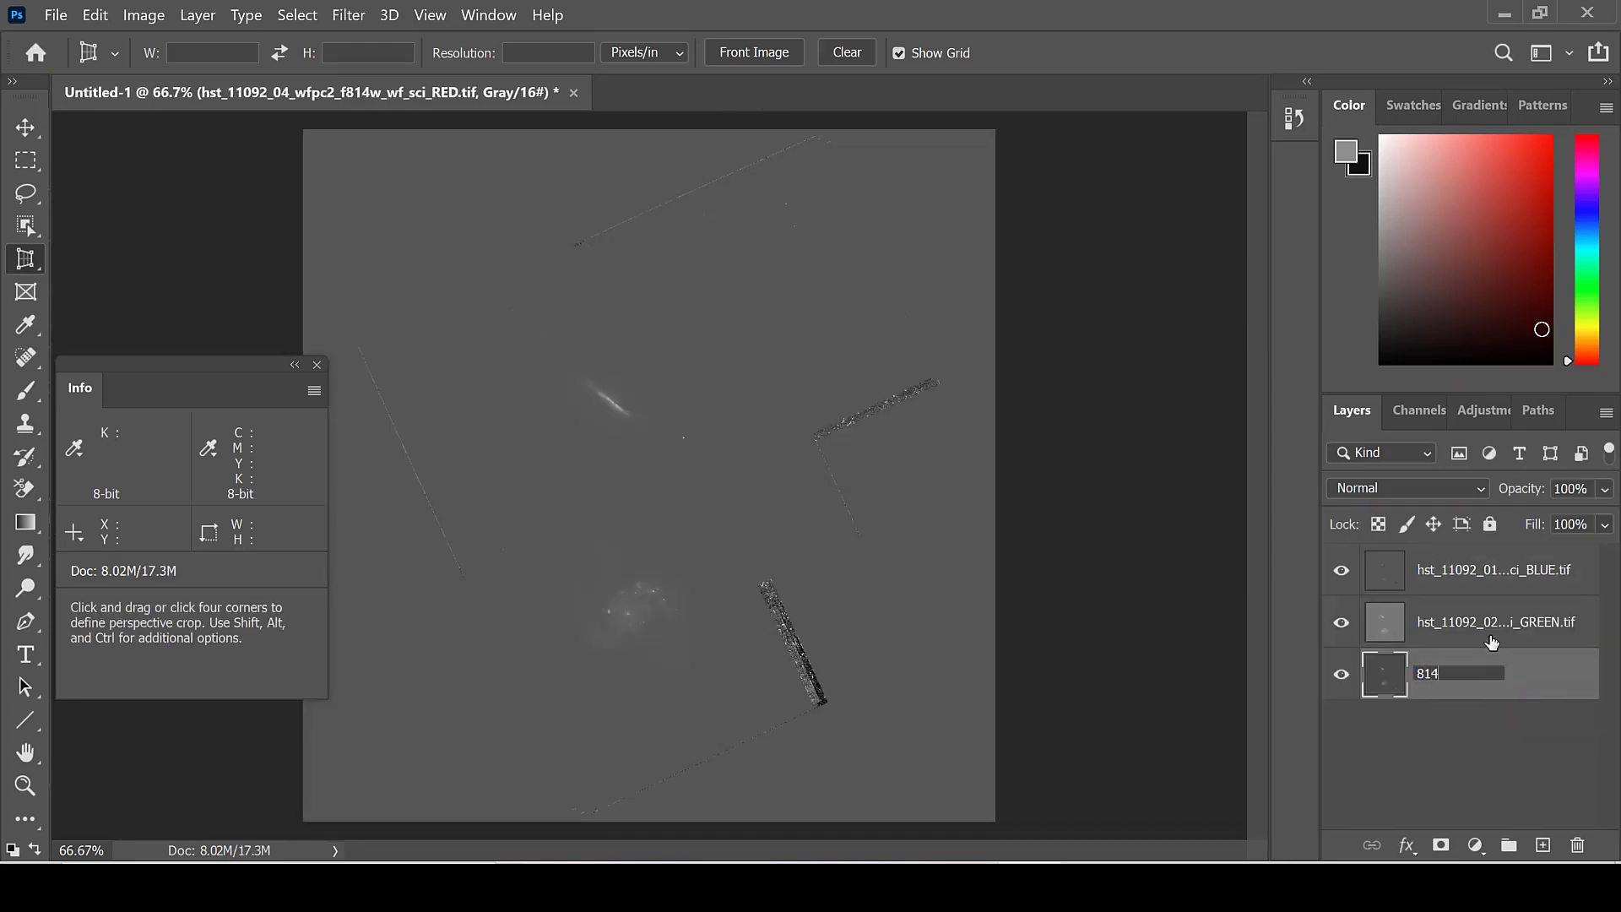
pyautogui.press('Return')
pyautogui.doubleClick(1489, 624)
pyautogui.write('555')
pyautogui.press('Return')
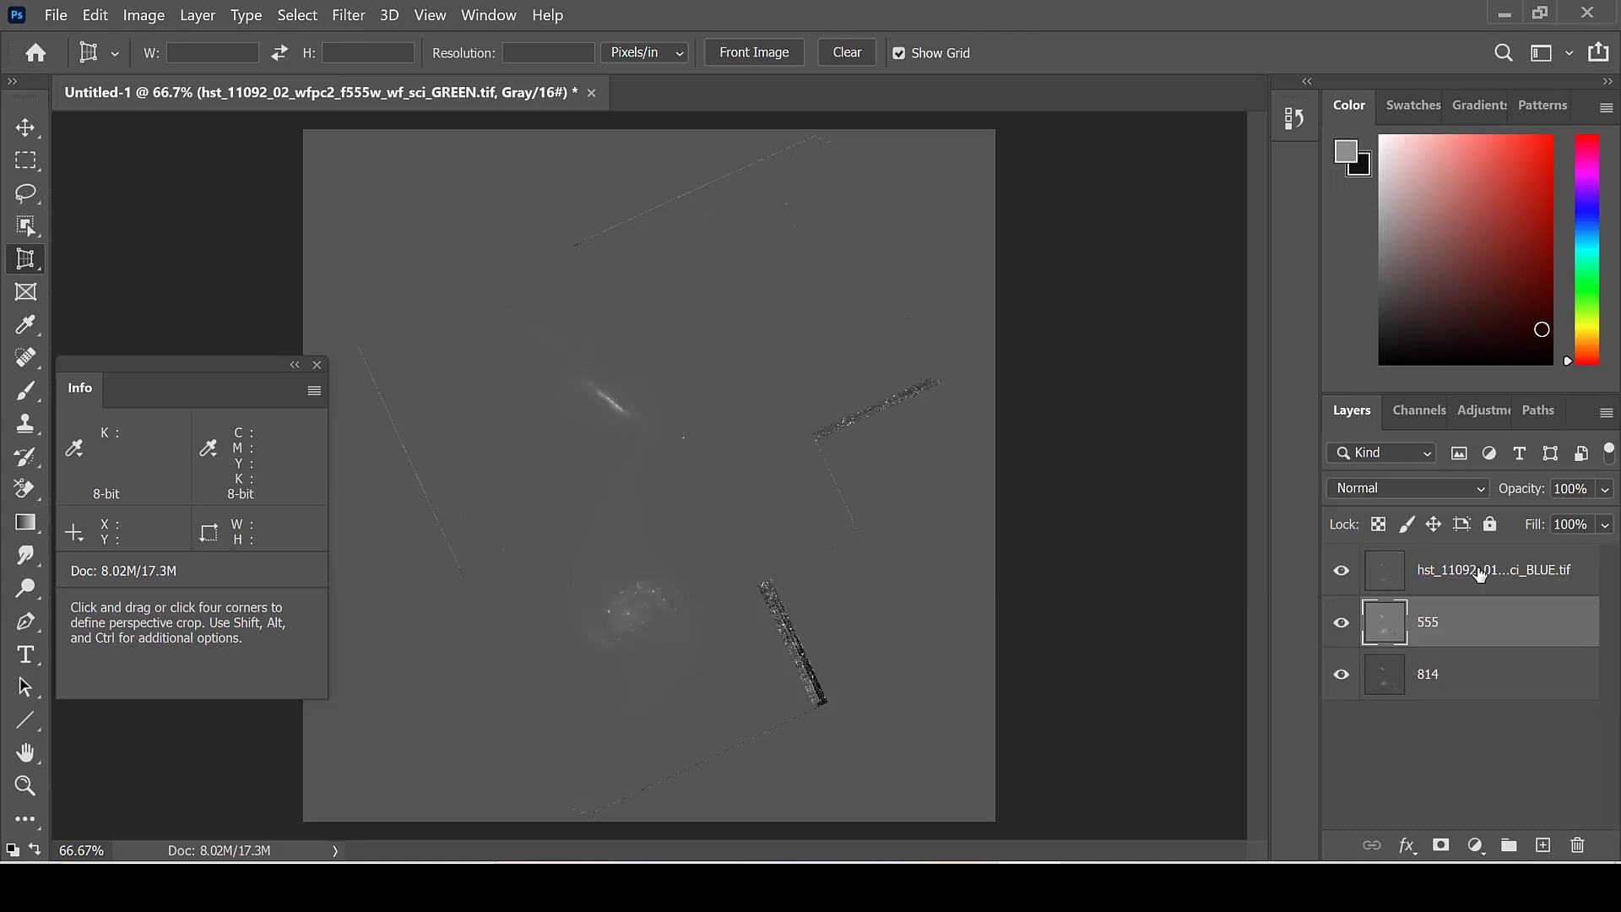
pyautogui.doubleClick(1488, 569)
pyautogui.write('450')
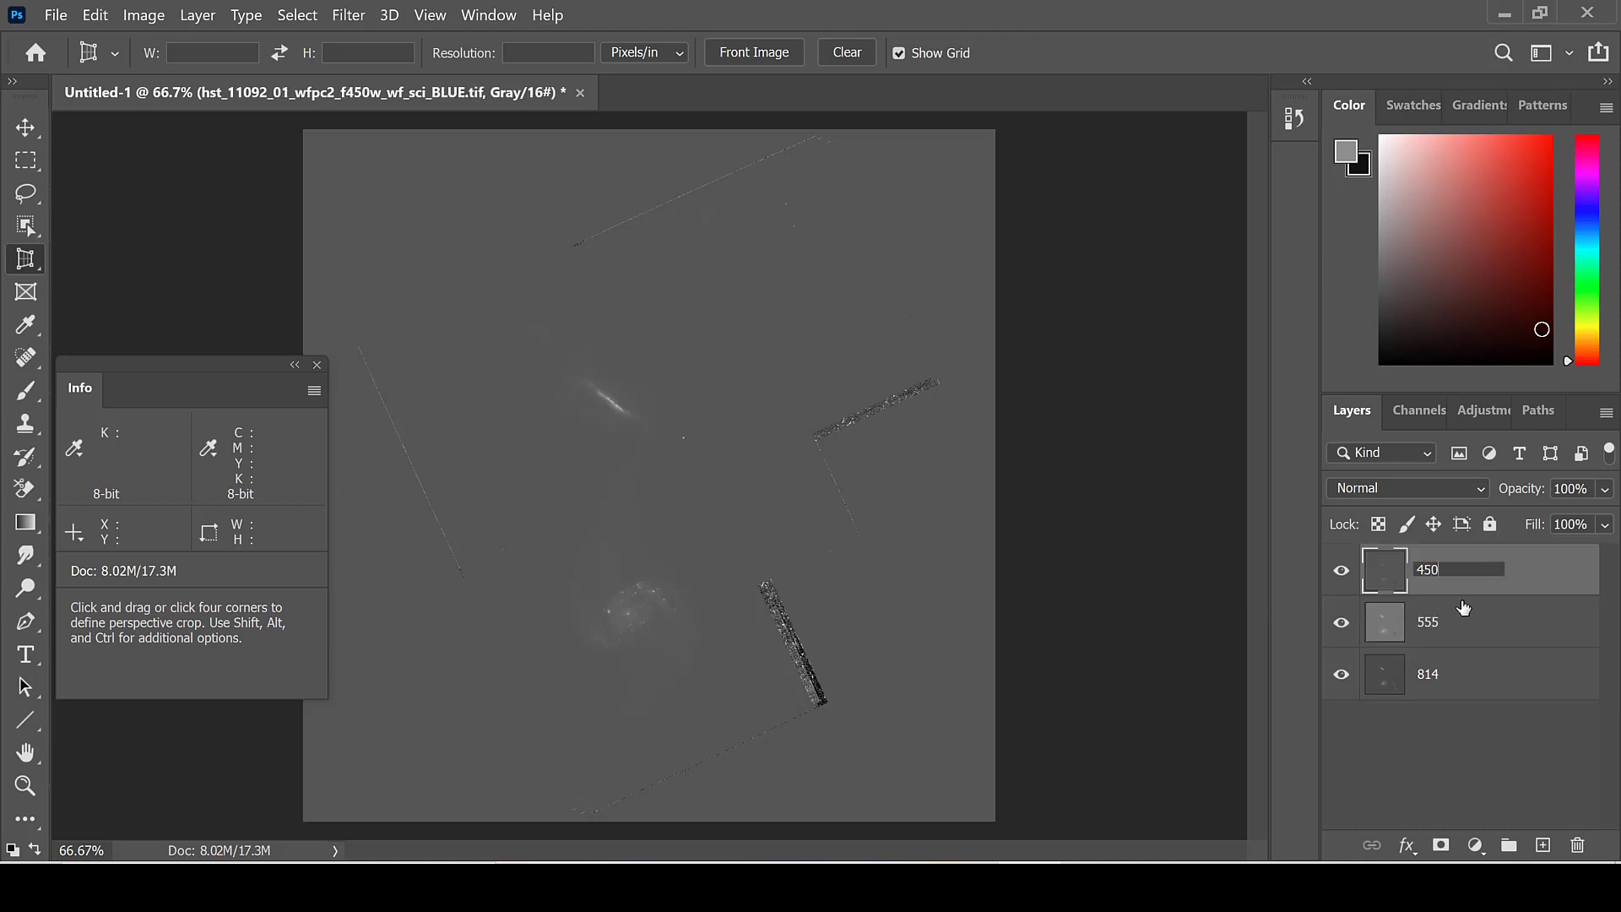
pyautogui.press('Return')
# Step: Hide the 555 and 450 layers and apply Levels to layer 814, raising the black point to the start of the histogram peak
pyautogui.click(1340, 621)
pyautogui.click(1340, 569)
pyautogui.click(1426, 672)
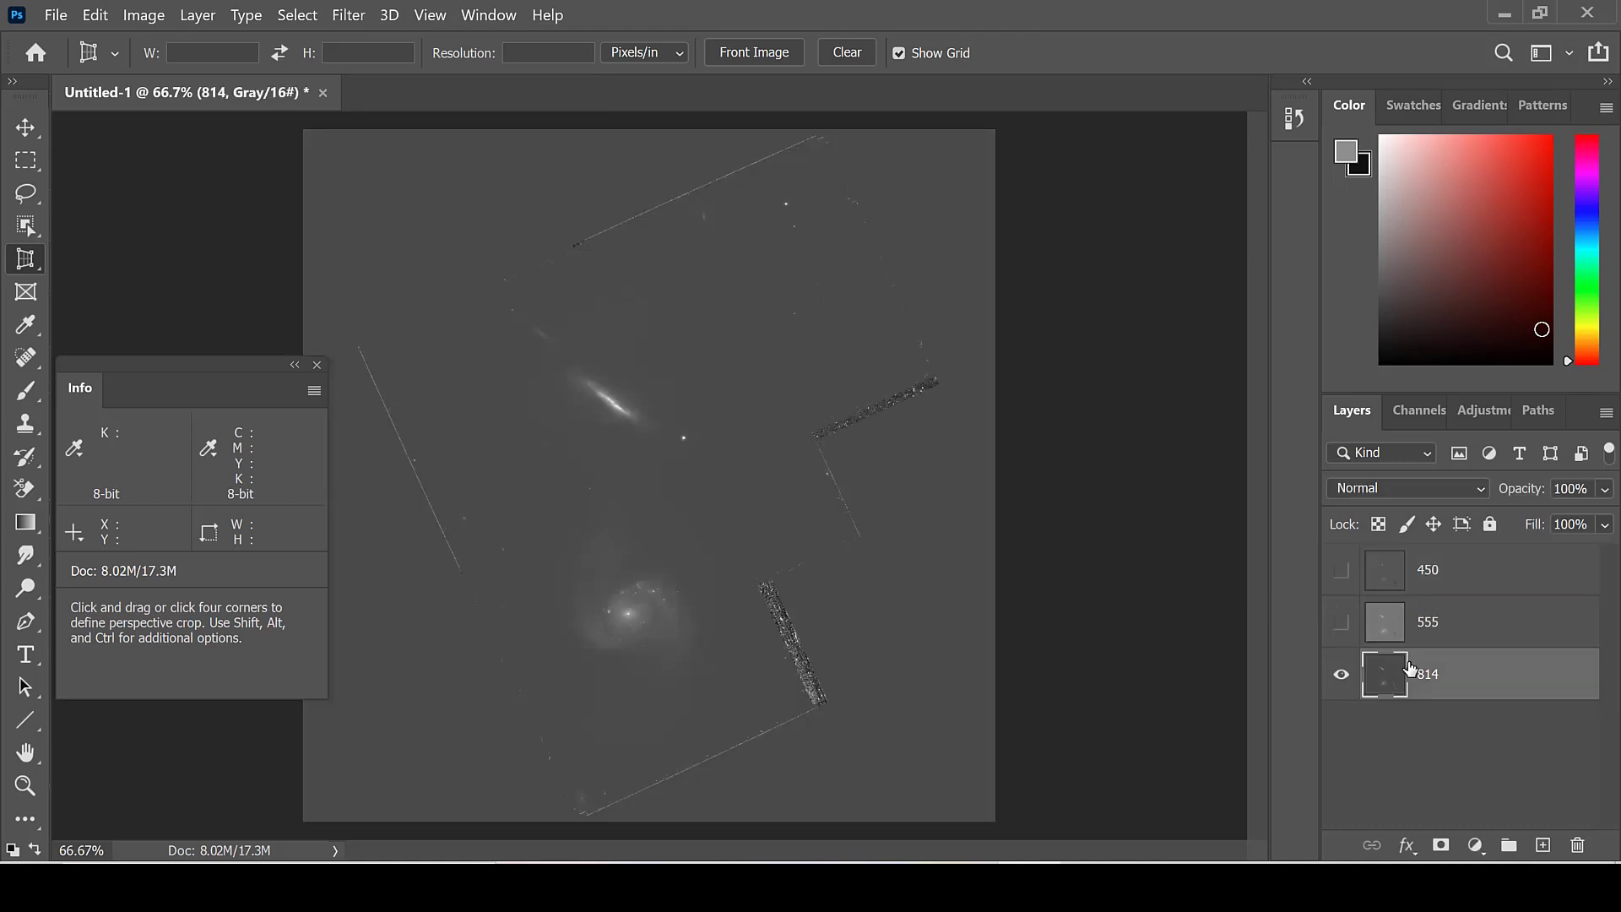
pyautogui.click(144, 15)
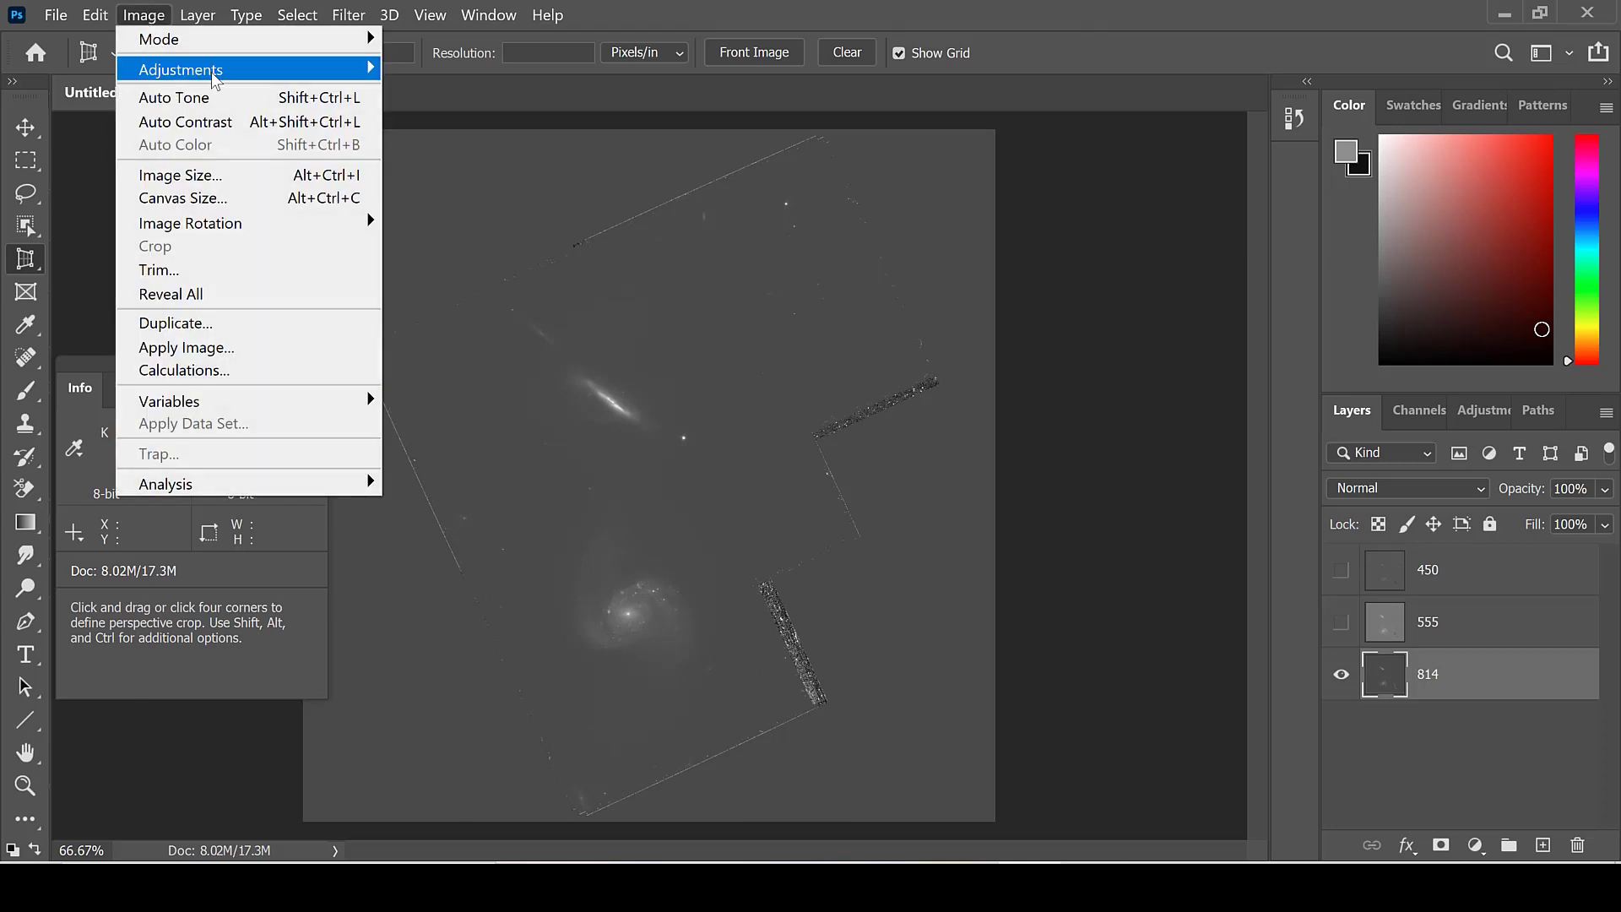
pyautogui.moveTo(221, 75)
pyautogui.click(427, 91)
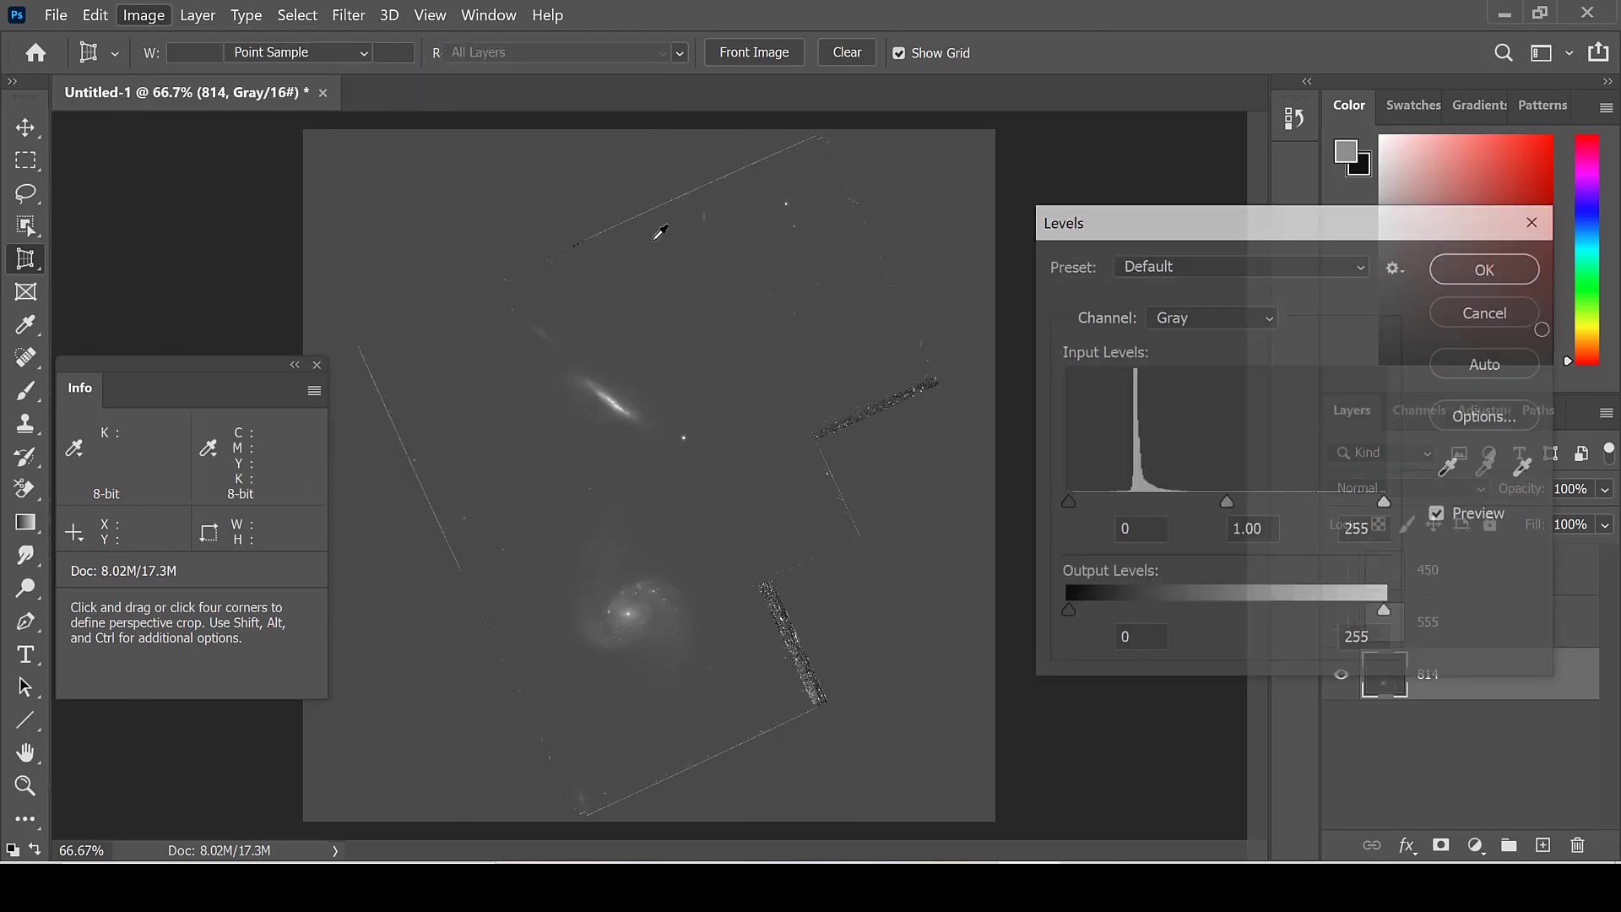
pyautogui.moveTo(1067, 502); pyautogui.dragTo(1124, 500)
pyautogui.click(1487, 277)
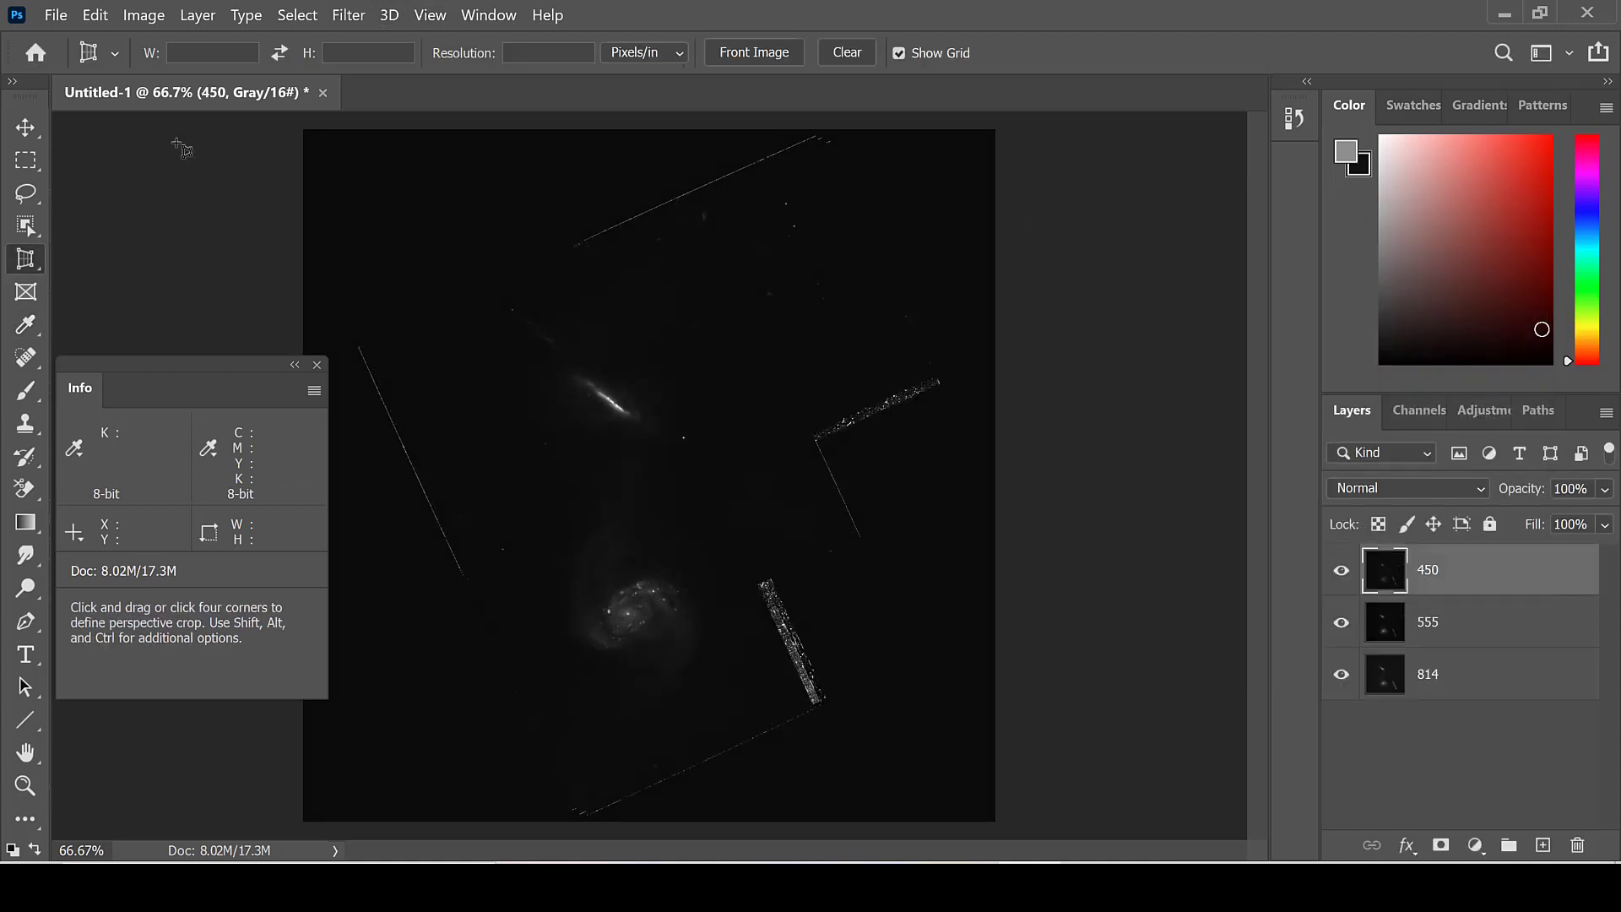
# Step: Convert the image from grayscale to RGB Color mode, keeping the three layers unmerged
pyautogui.click(142, 14)
pyautogui.click(142, 14)
pyautogui.click(192, 14)
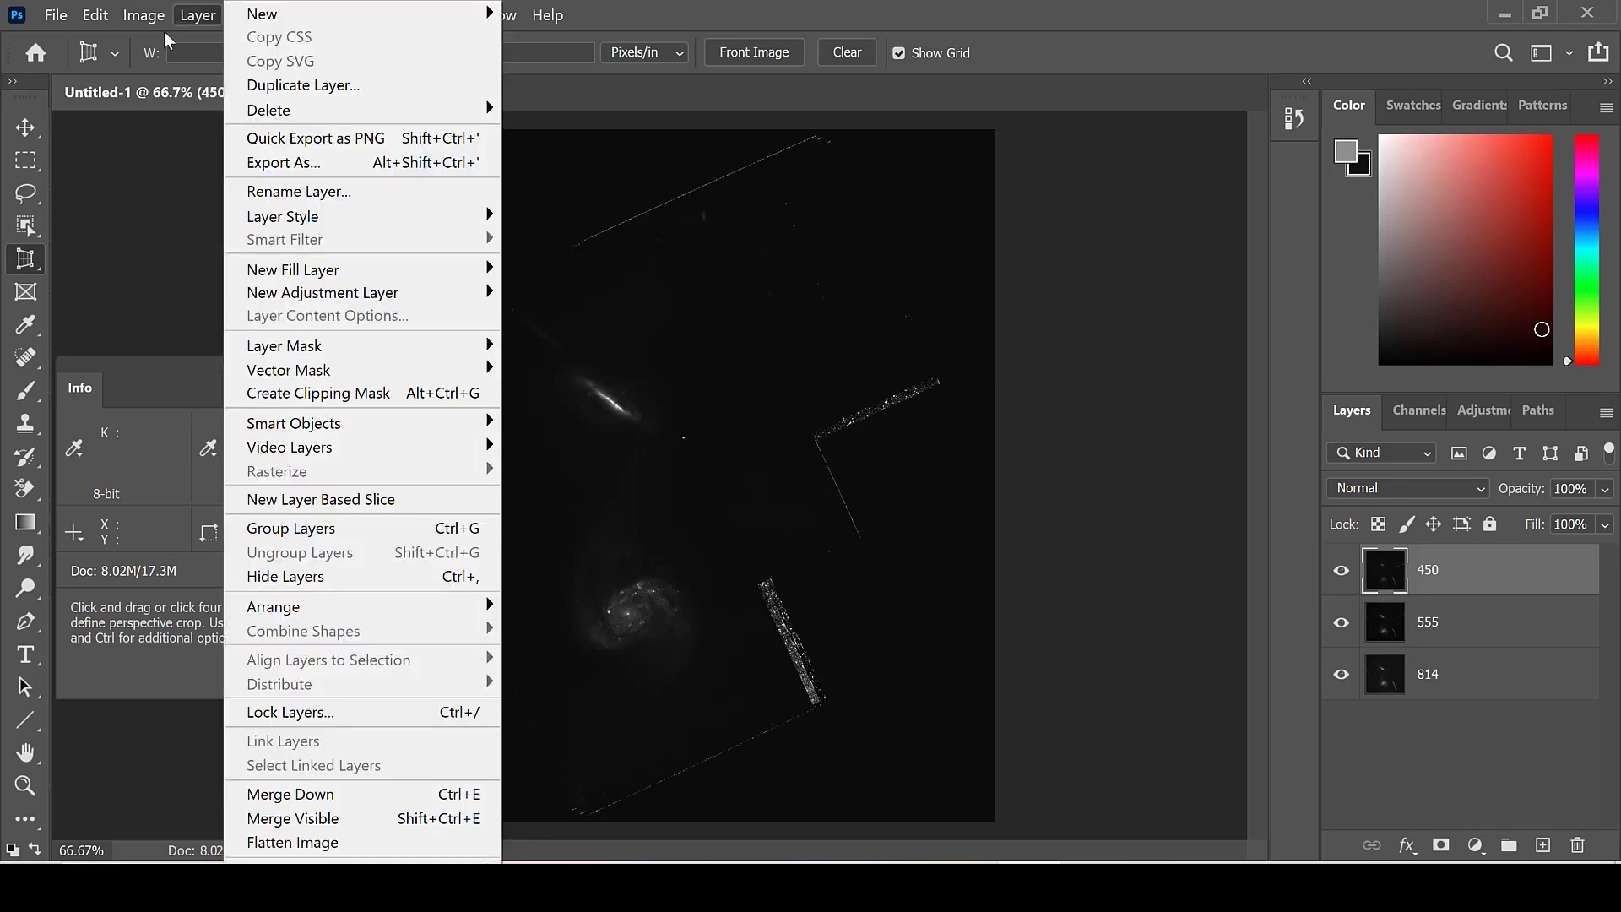
pyautogui.moveTo(143, 17)
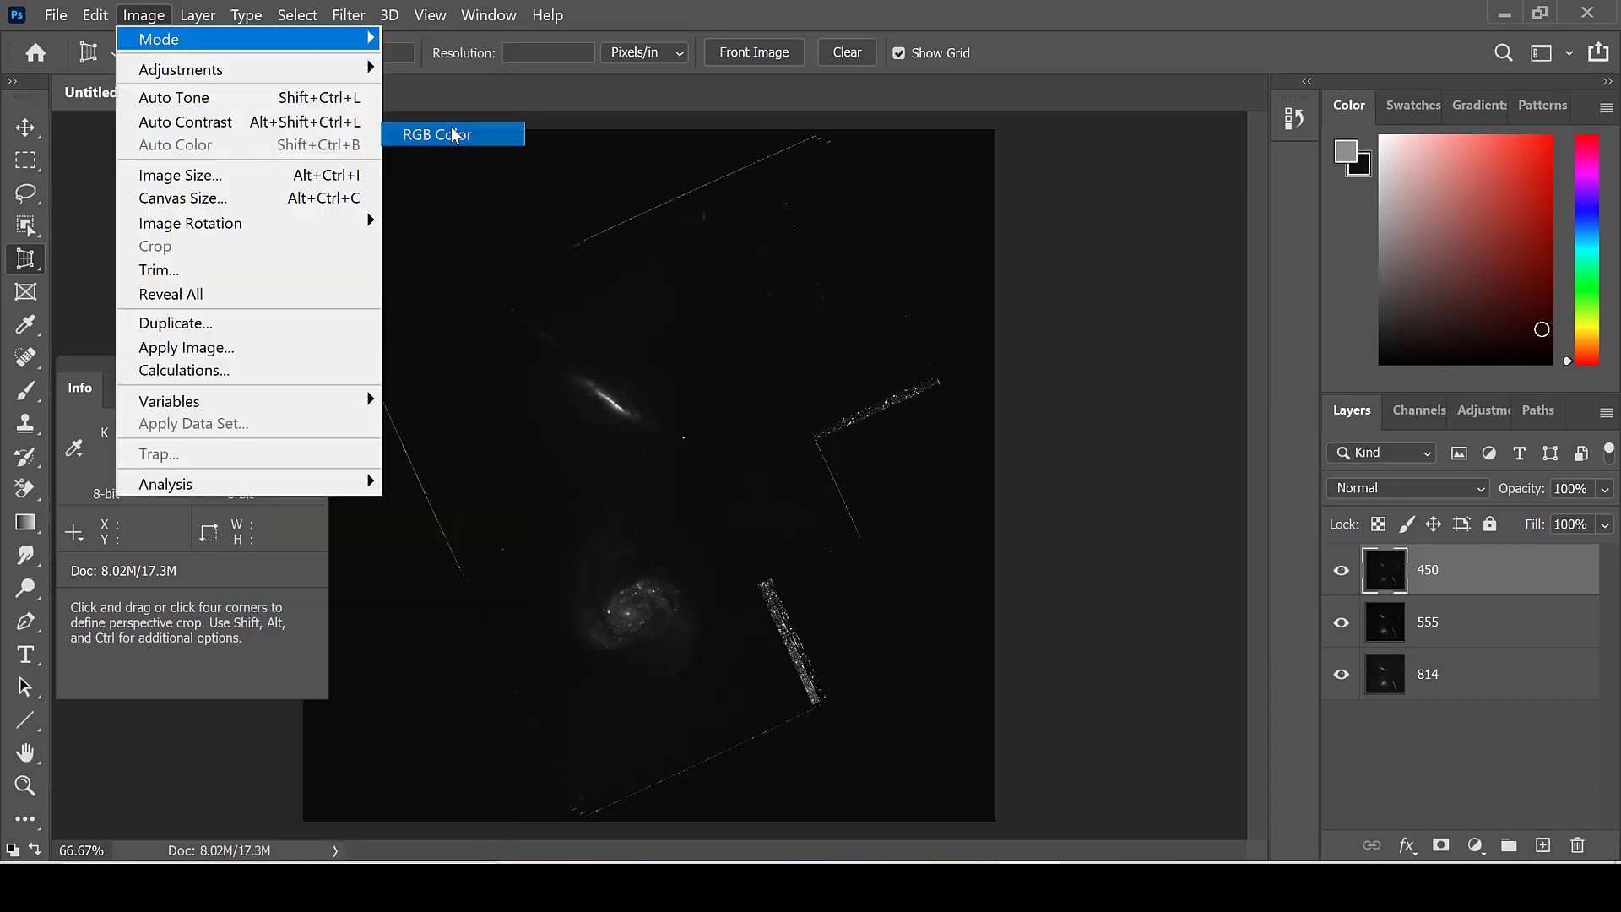
pyautogui.click(454, 135)
pyautogui.click(1167, 384)
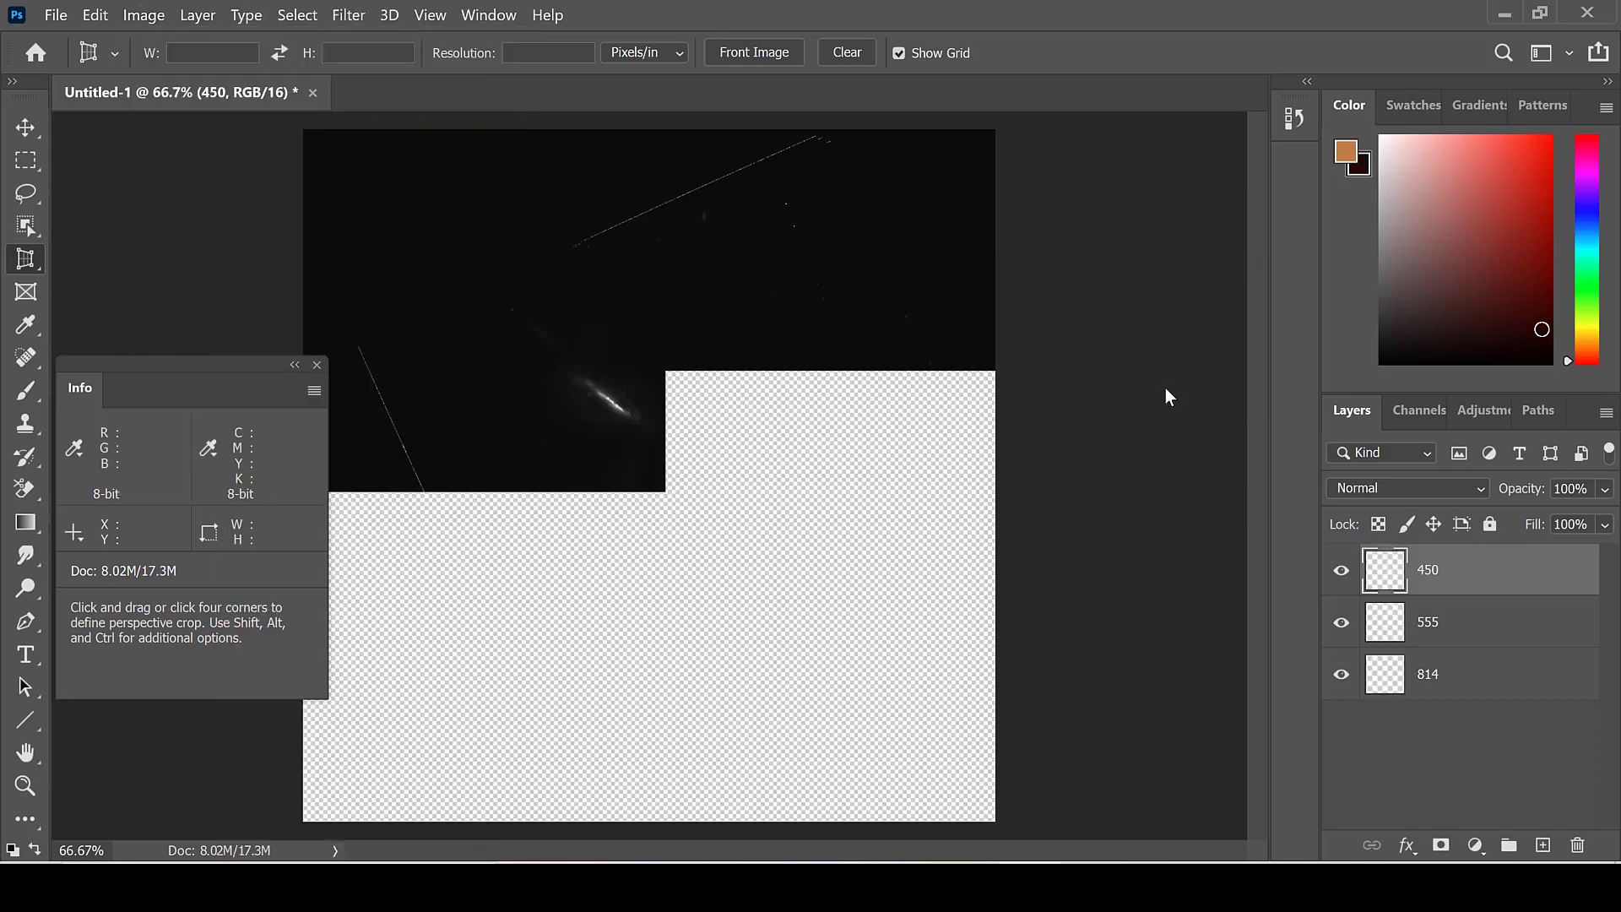
# Step: Restrict layer 814 to the red channel in its blending options by disabling green and blue
pyautogui.click(1520, 684)
pyautogui.doubleClick(1520, 683)
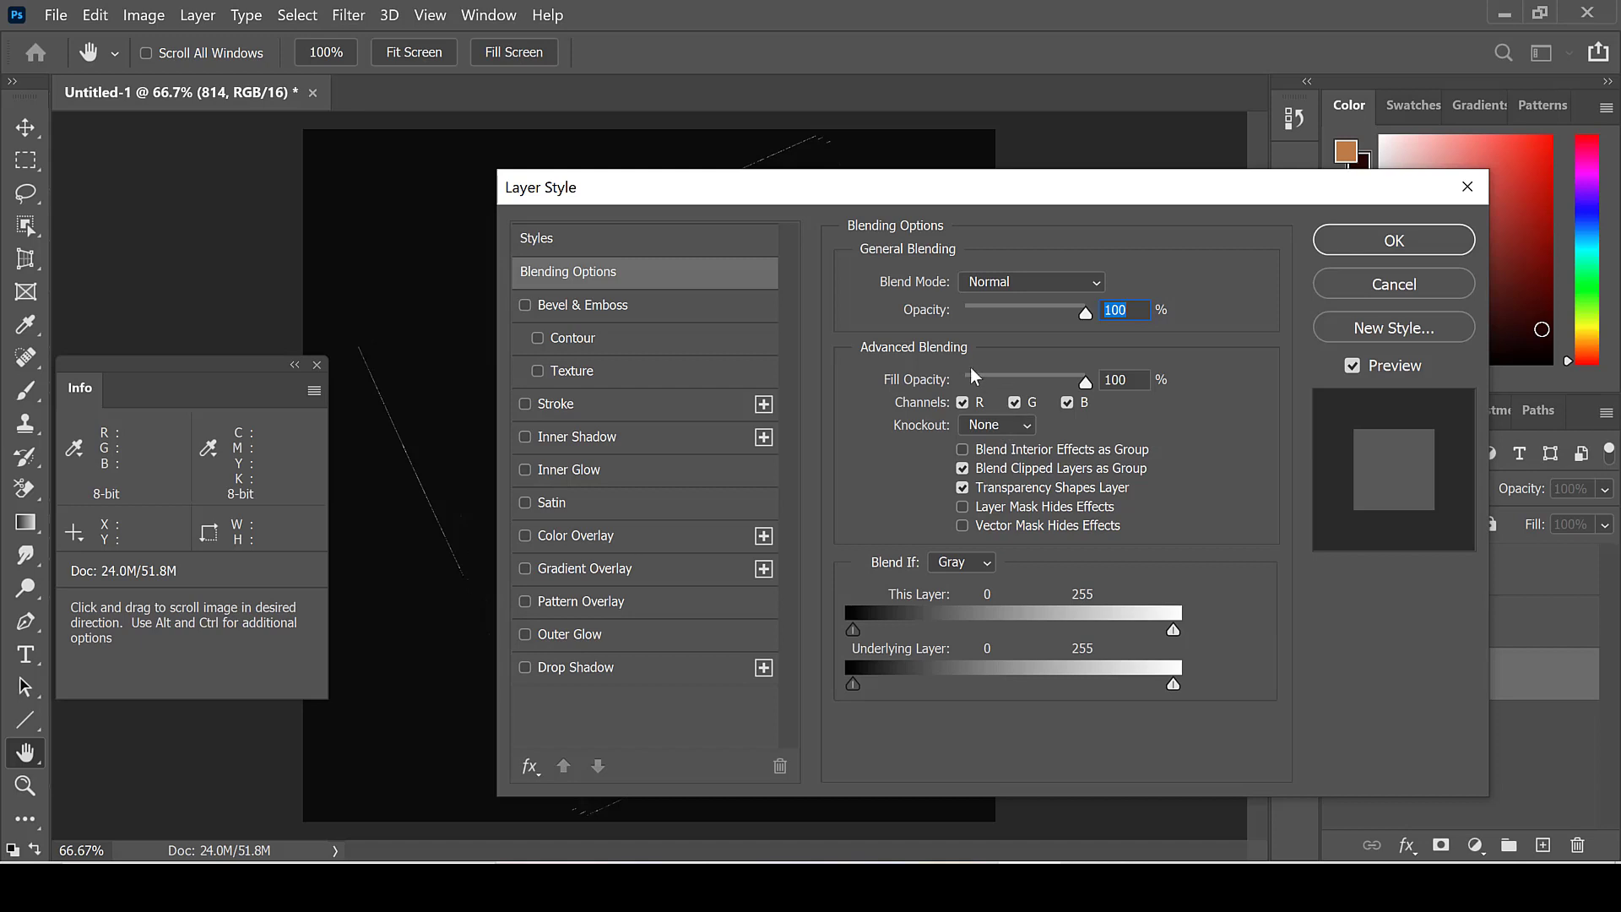
pyautogui.click(1014, 402)
pyautogui.click(1067, 402)
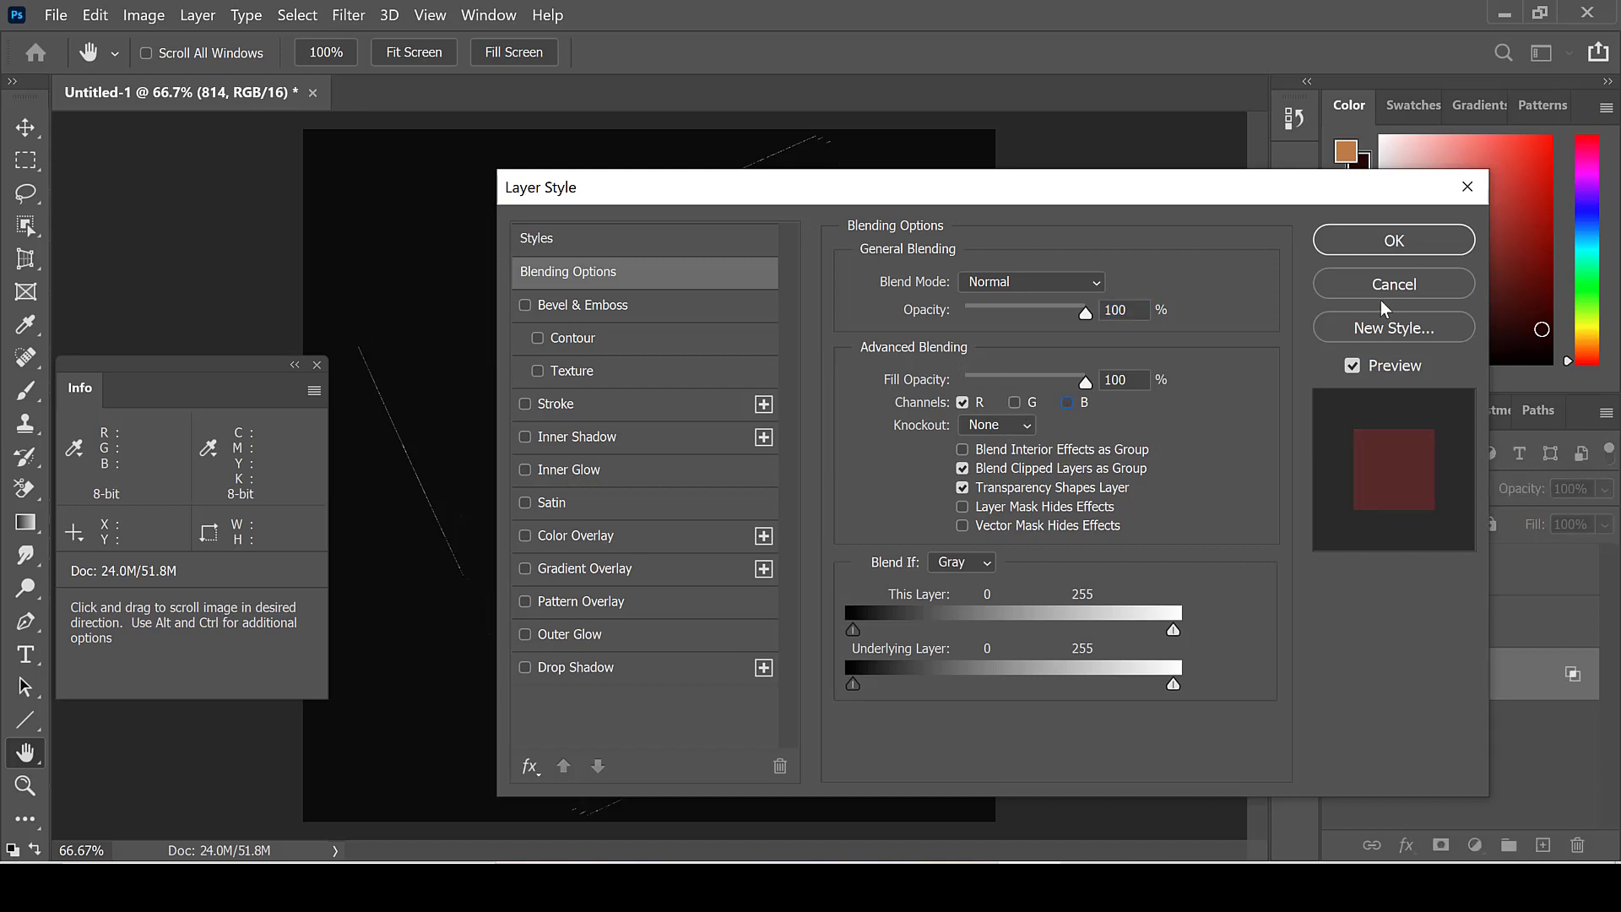
pyautogui.click(1406, 247)
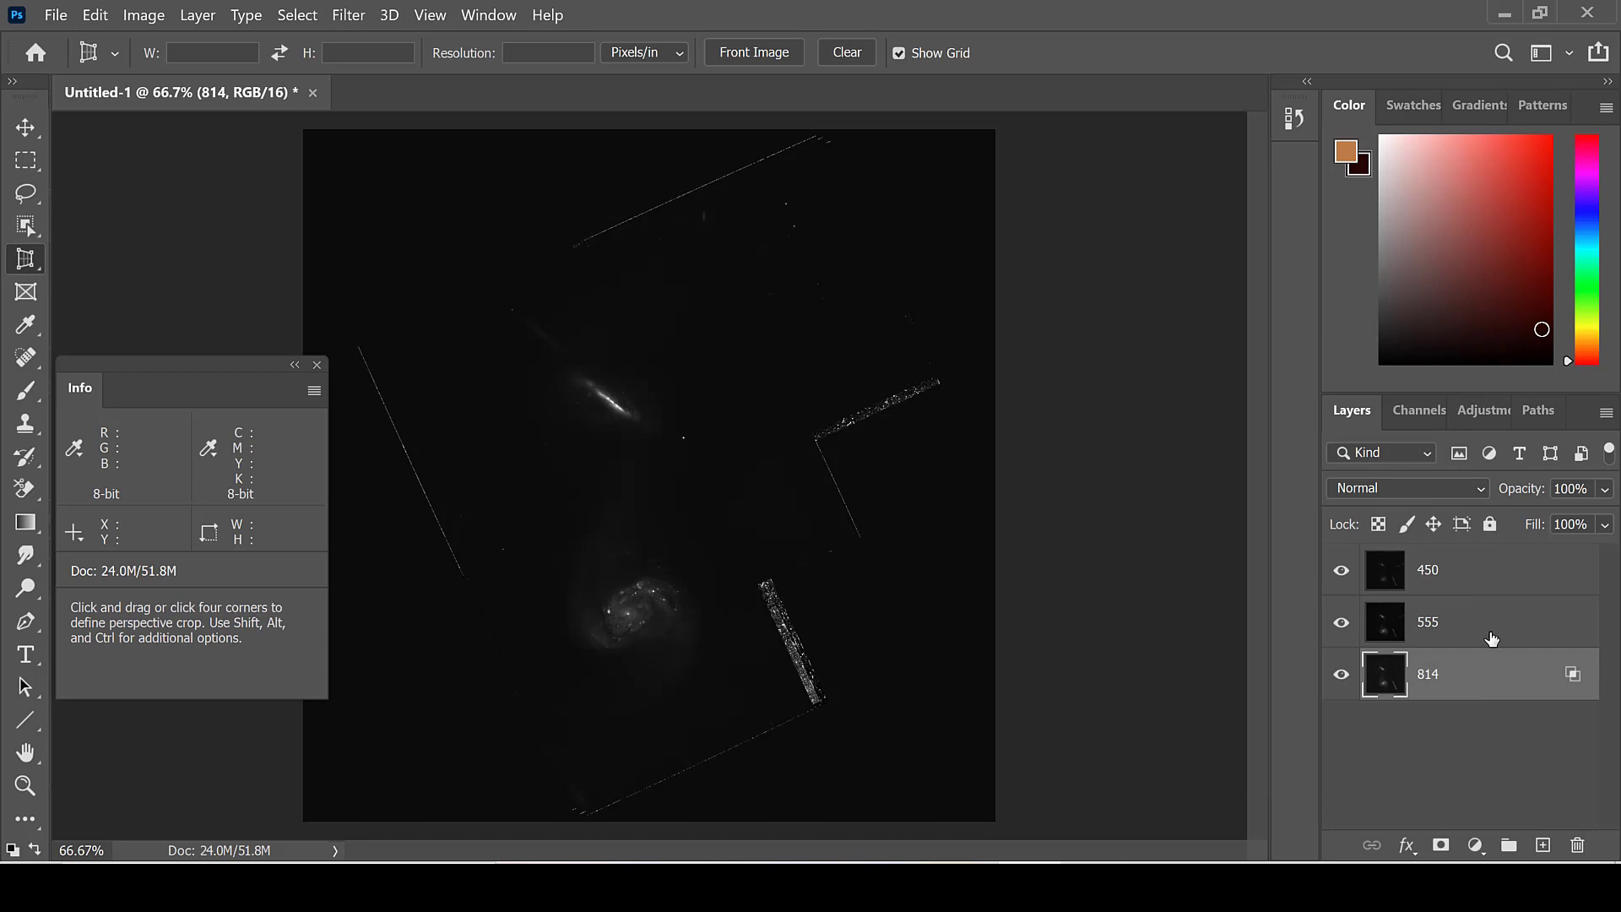
# Step: Restrict layer 555 to the green channel in its blending options by disabling red and blue
pyautogui.click(1491, 637)
pyautogui.doubleClick(1490, 637)
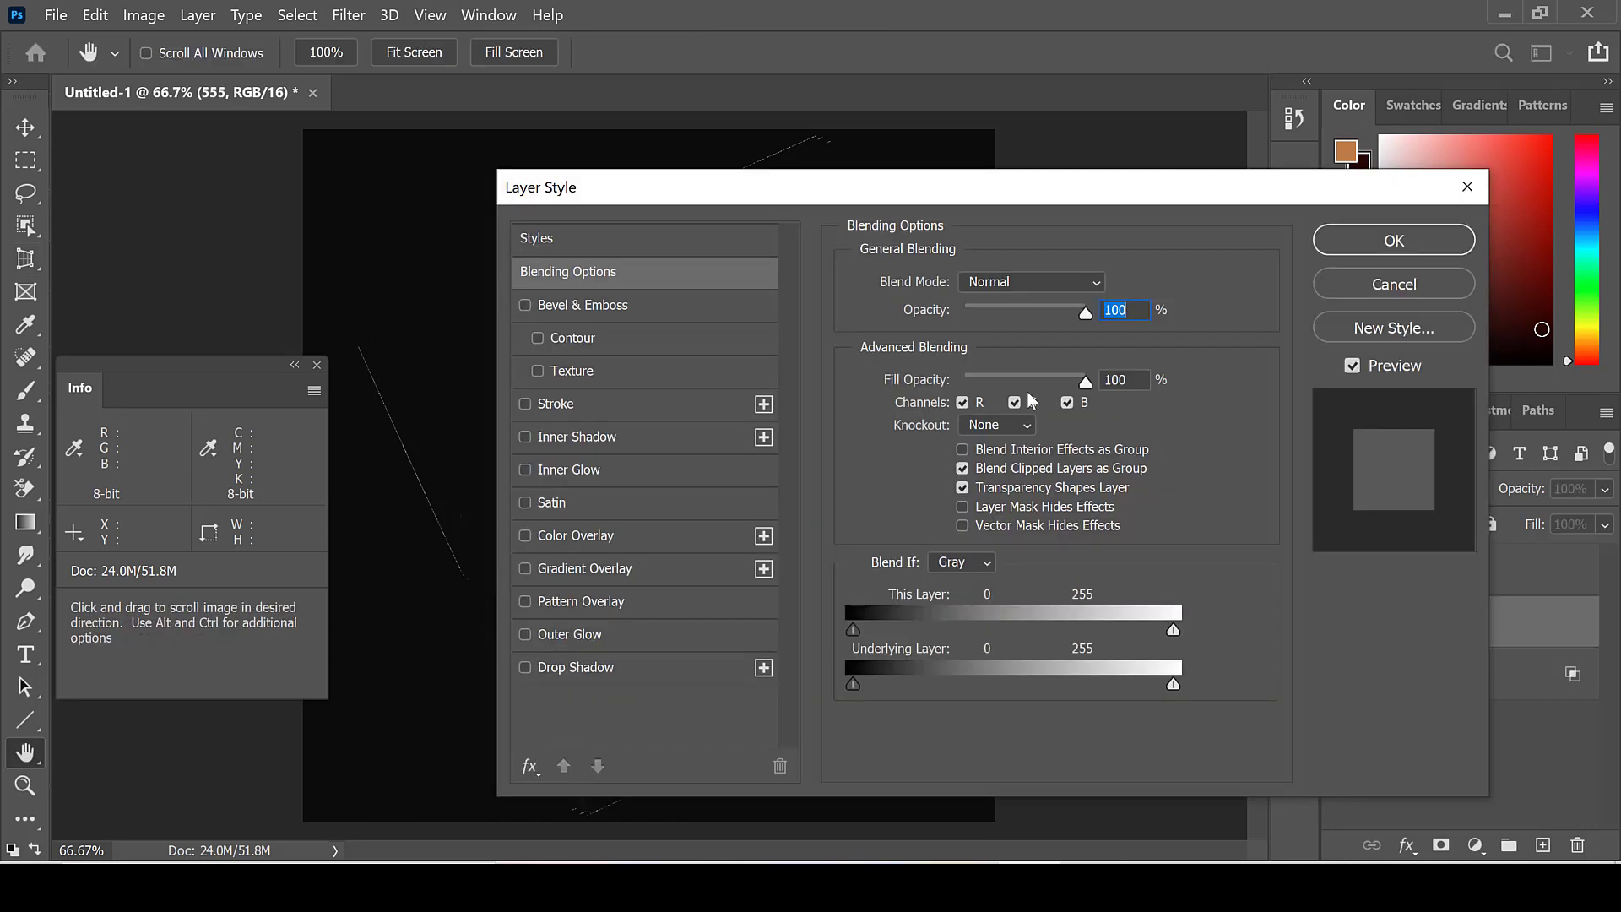
pyautogui.click(962, 402)
pyautogui.click(1067, 402)
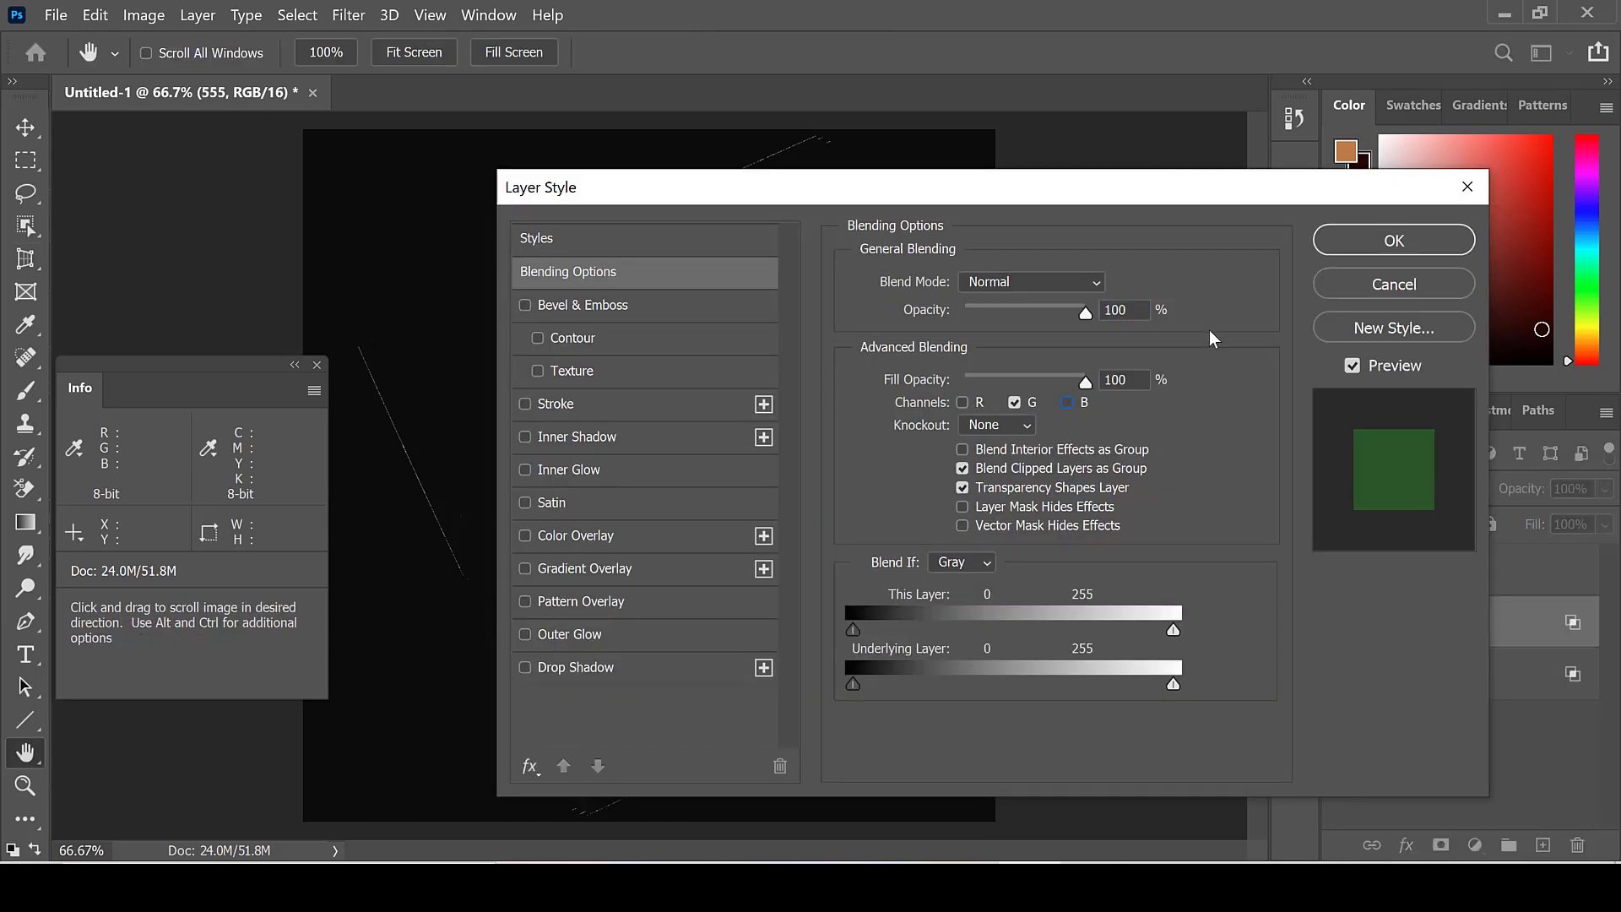
pyautogui.click(1389, 242)
# Step: Restrict layer 450 to the blue channel in its blending options by disabling red and green
pyautogui.click(1510, 583)
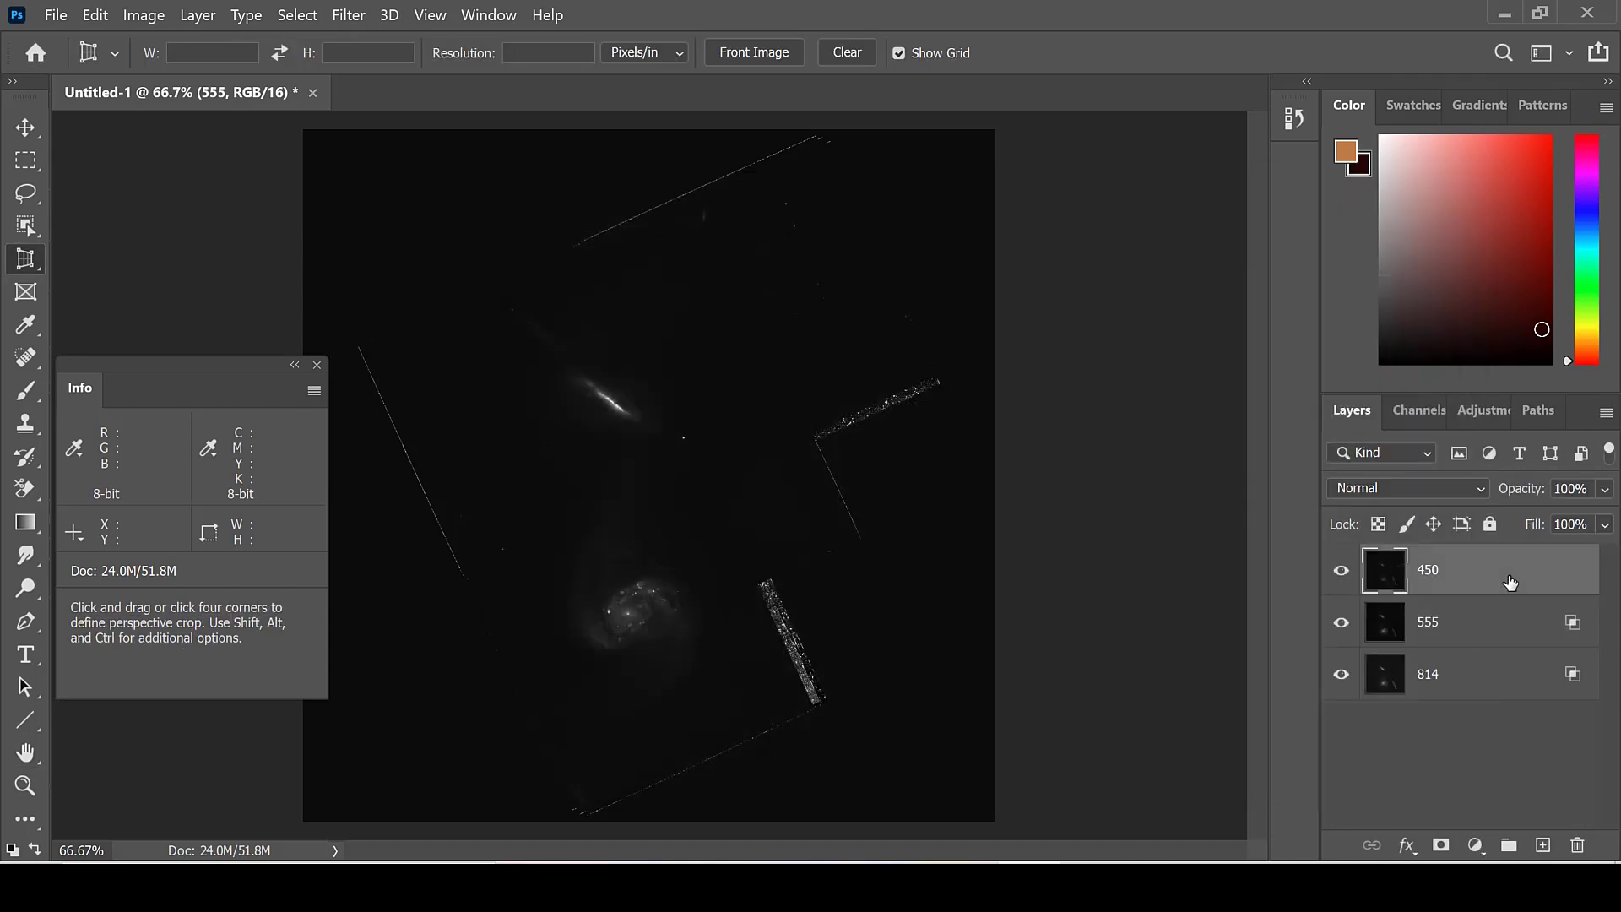
pyautogui.doubleClick(1510, 582)
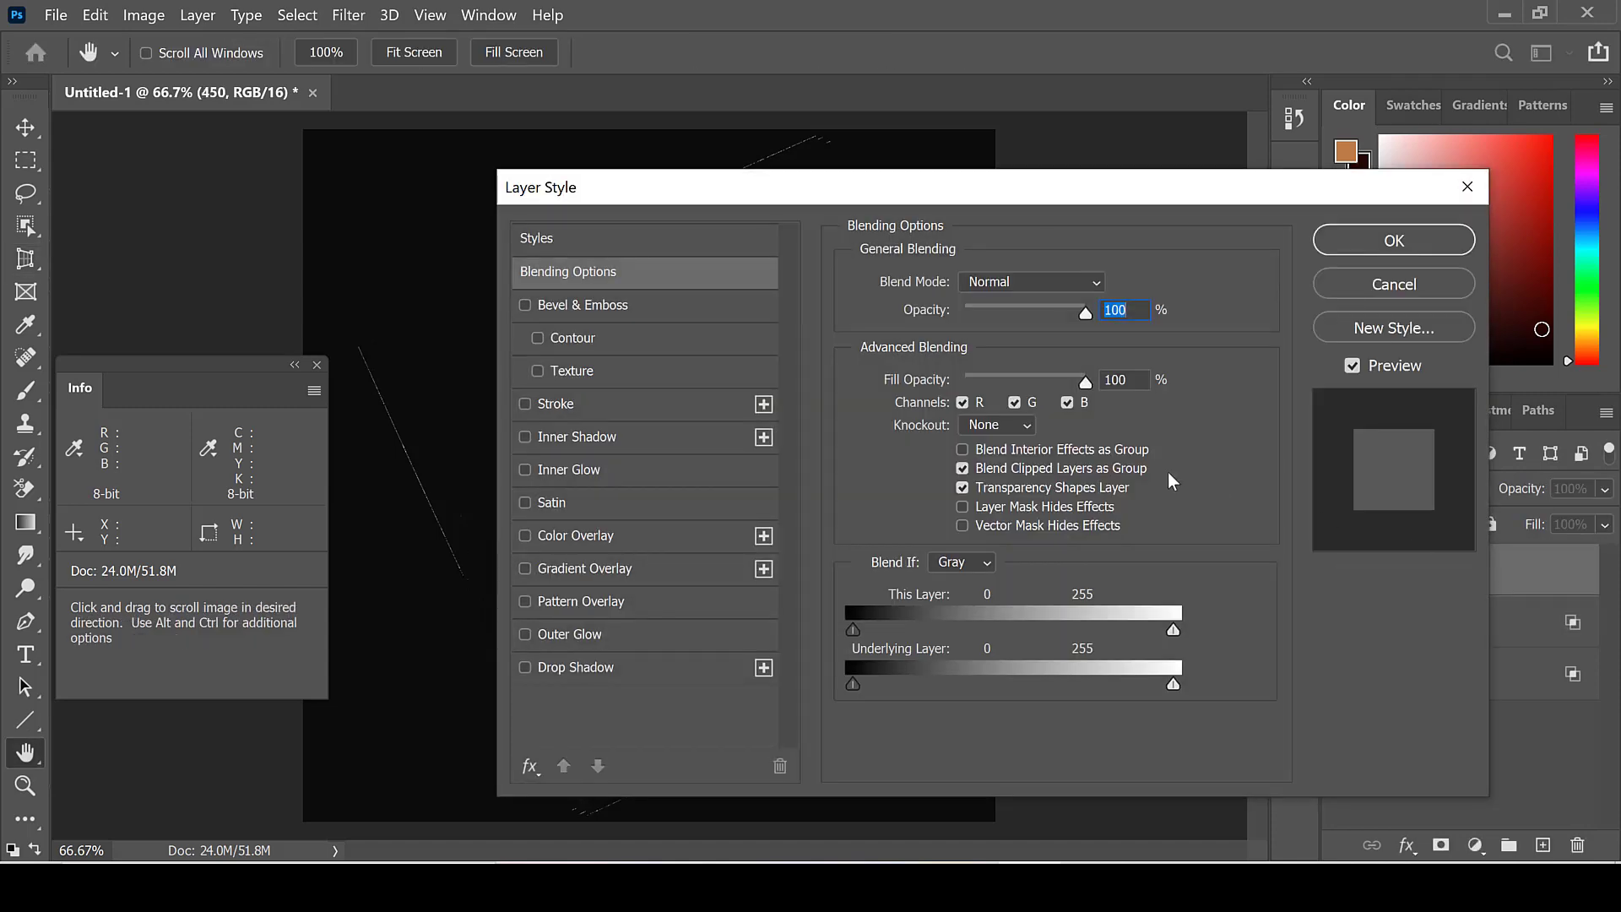
pyautogui.click(1016, 403)
pyautogui.click(962, 402)
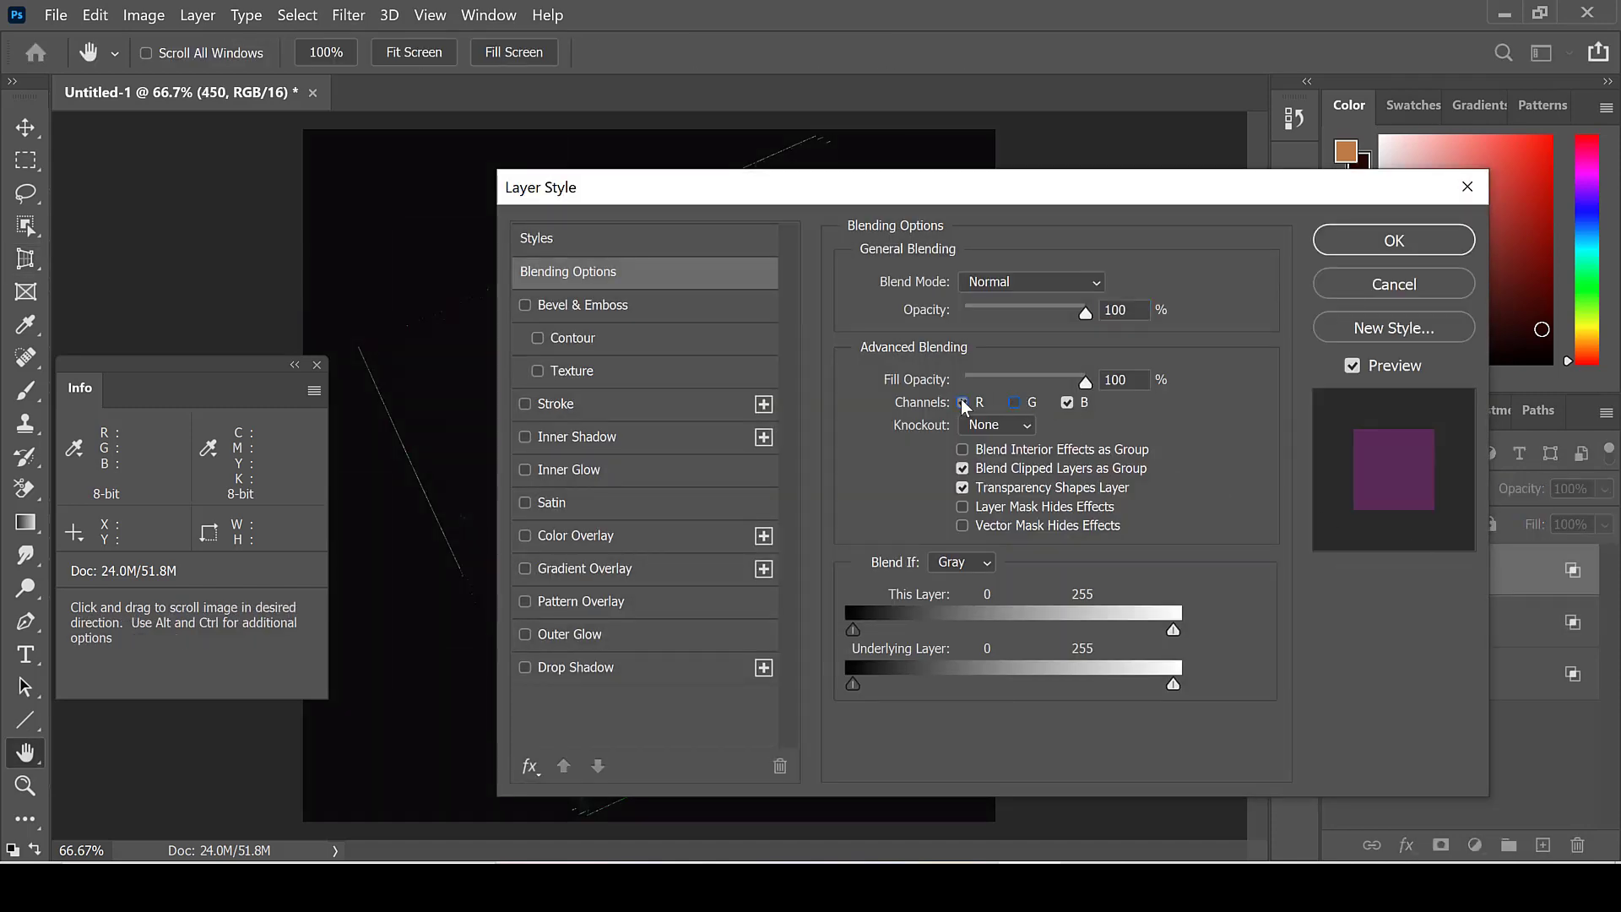
pyautogui.click(1390, 242)
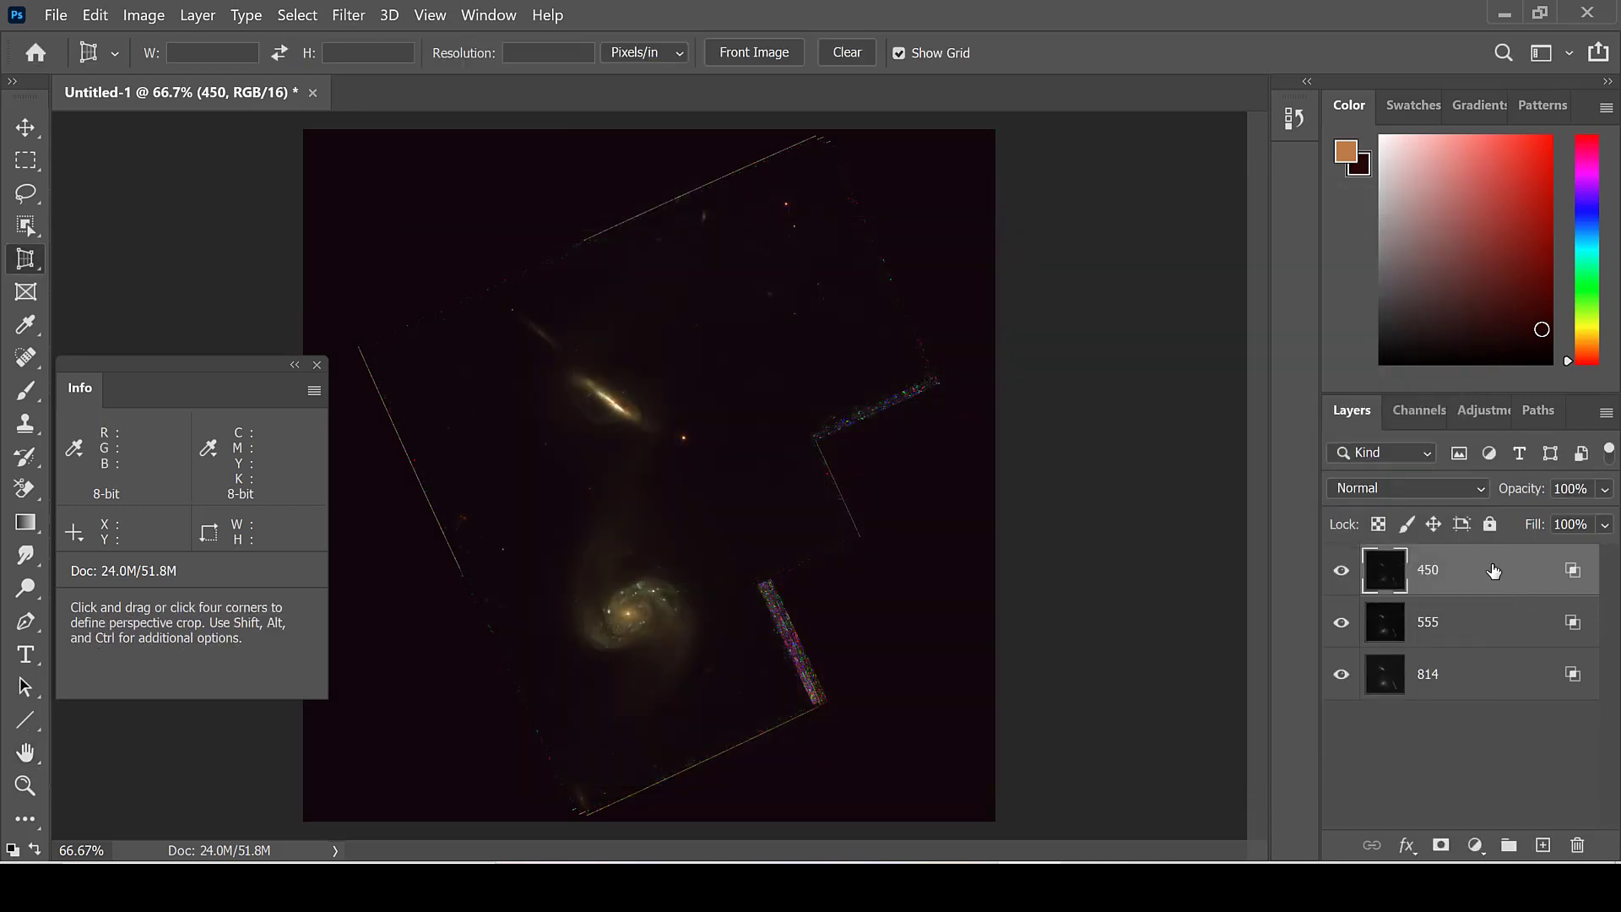
# Step: Set the blend mode of layers 450 and 555 to Lighten
pyautogui.click(1475, 484)
pyautogui.click(1458, 402)
pyautogui.click(1462, 625)
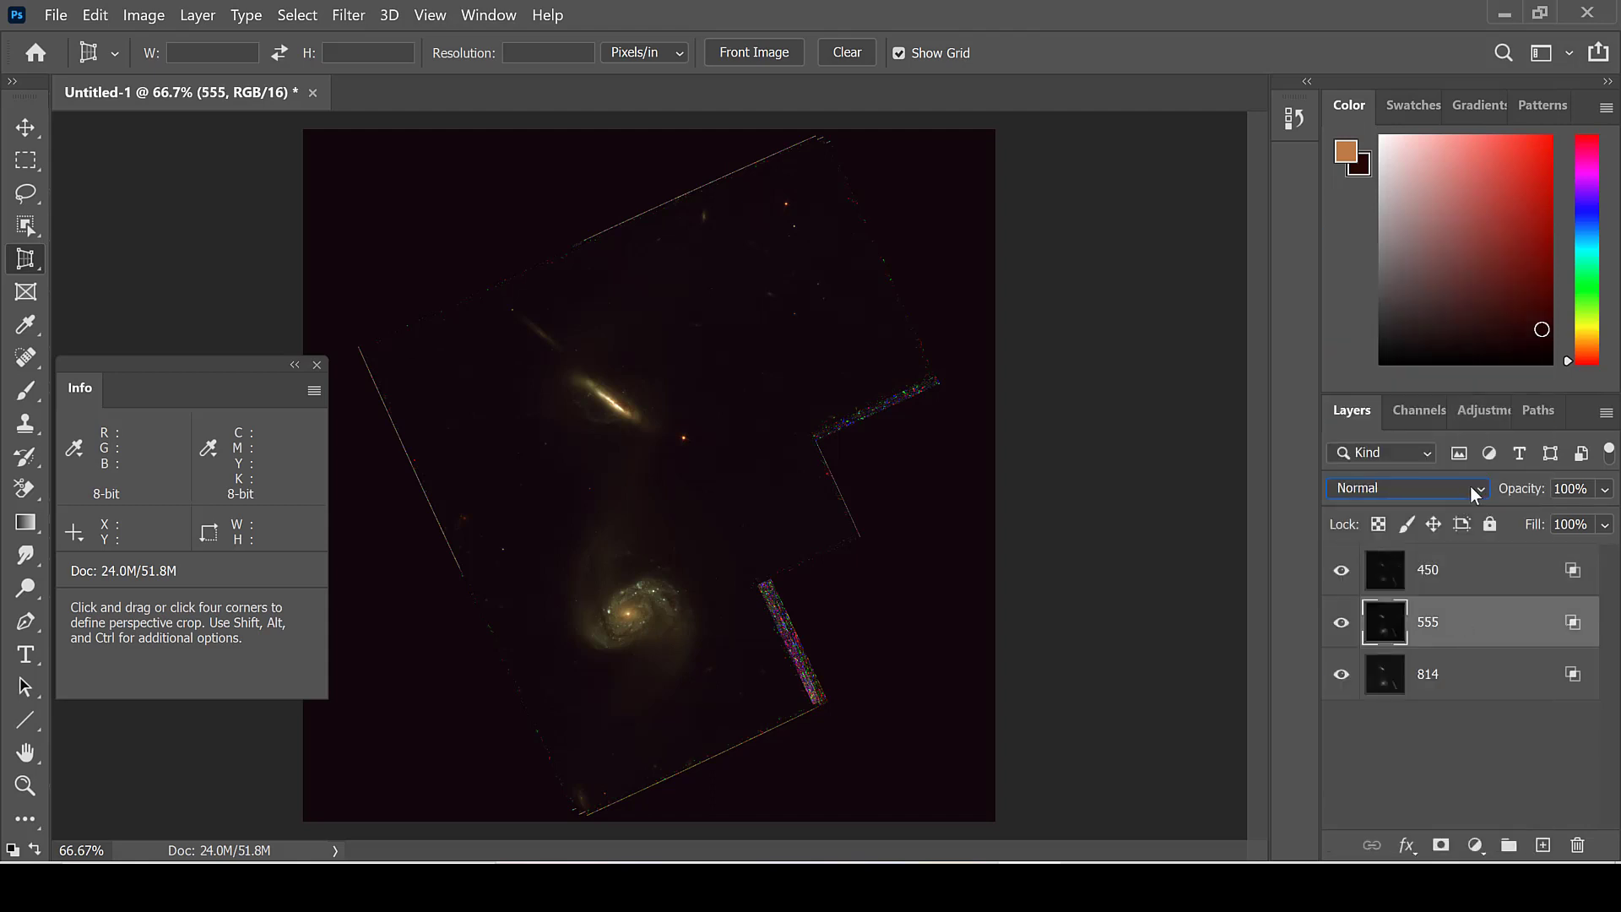
pyautogui.click(1470, 484)
pyautogui.click(1402, 408)
# Step: Select all three layers and flatten the image into a single background
pyautogui.click(1451, 583)
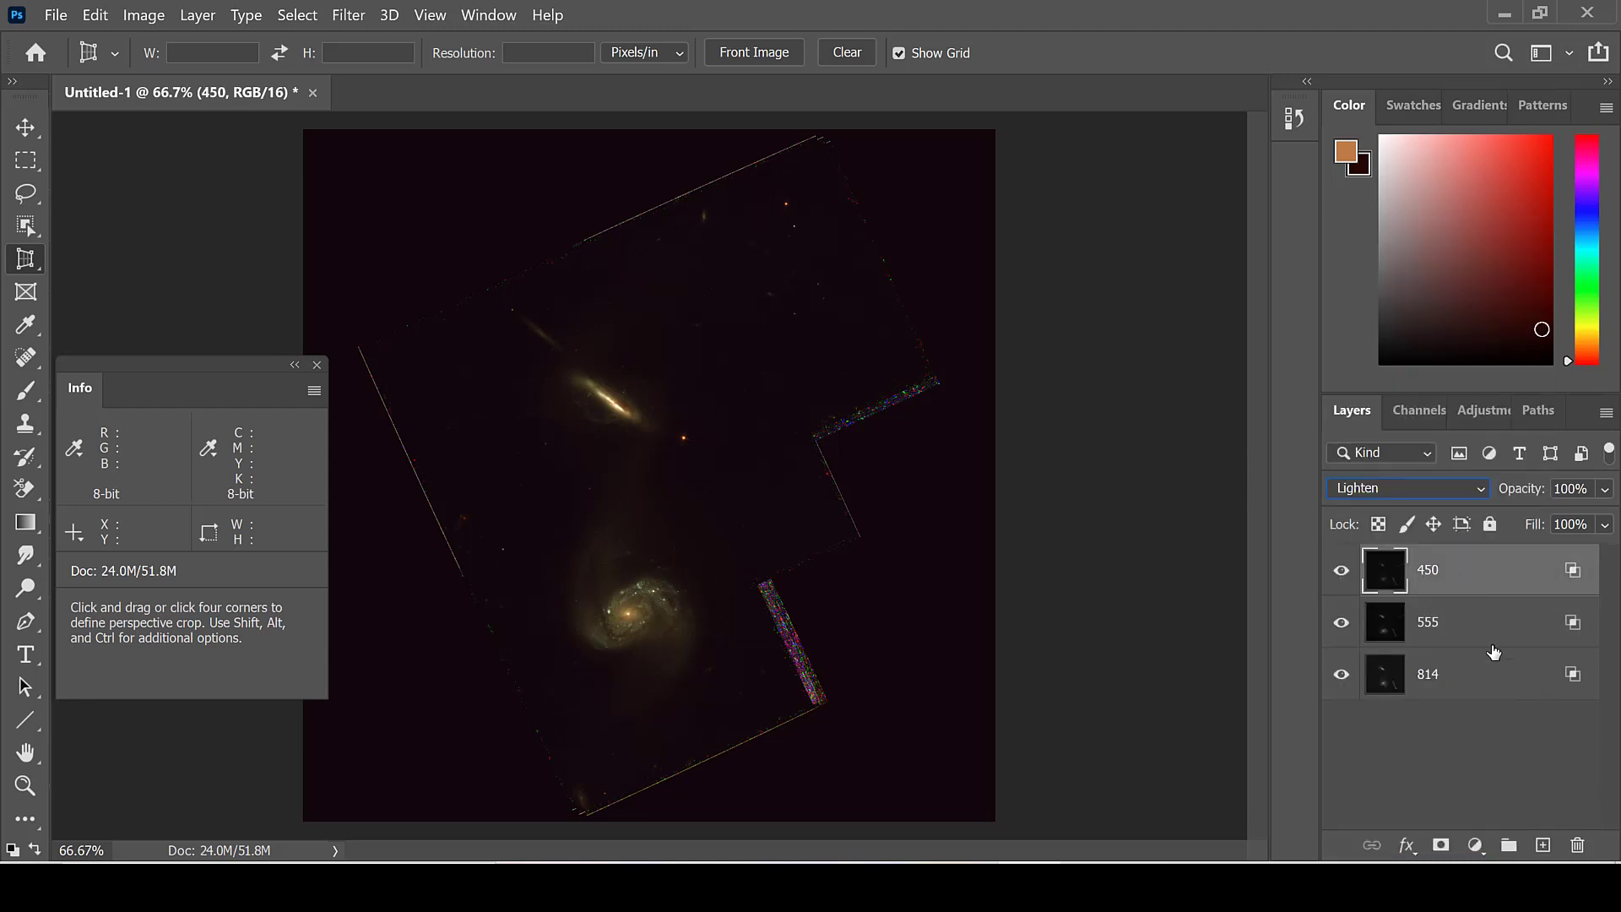
pyautogui.keyDown('shift'); pyautogui.click(1490, 674); pyautogui.keyUp('shift')
pyautogui.rightClick(1492, 674)
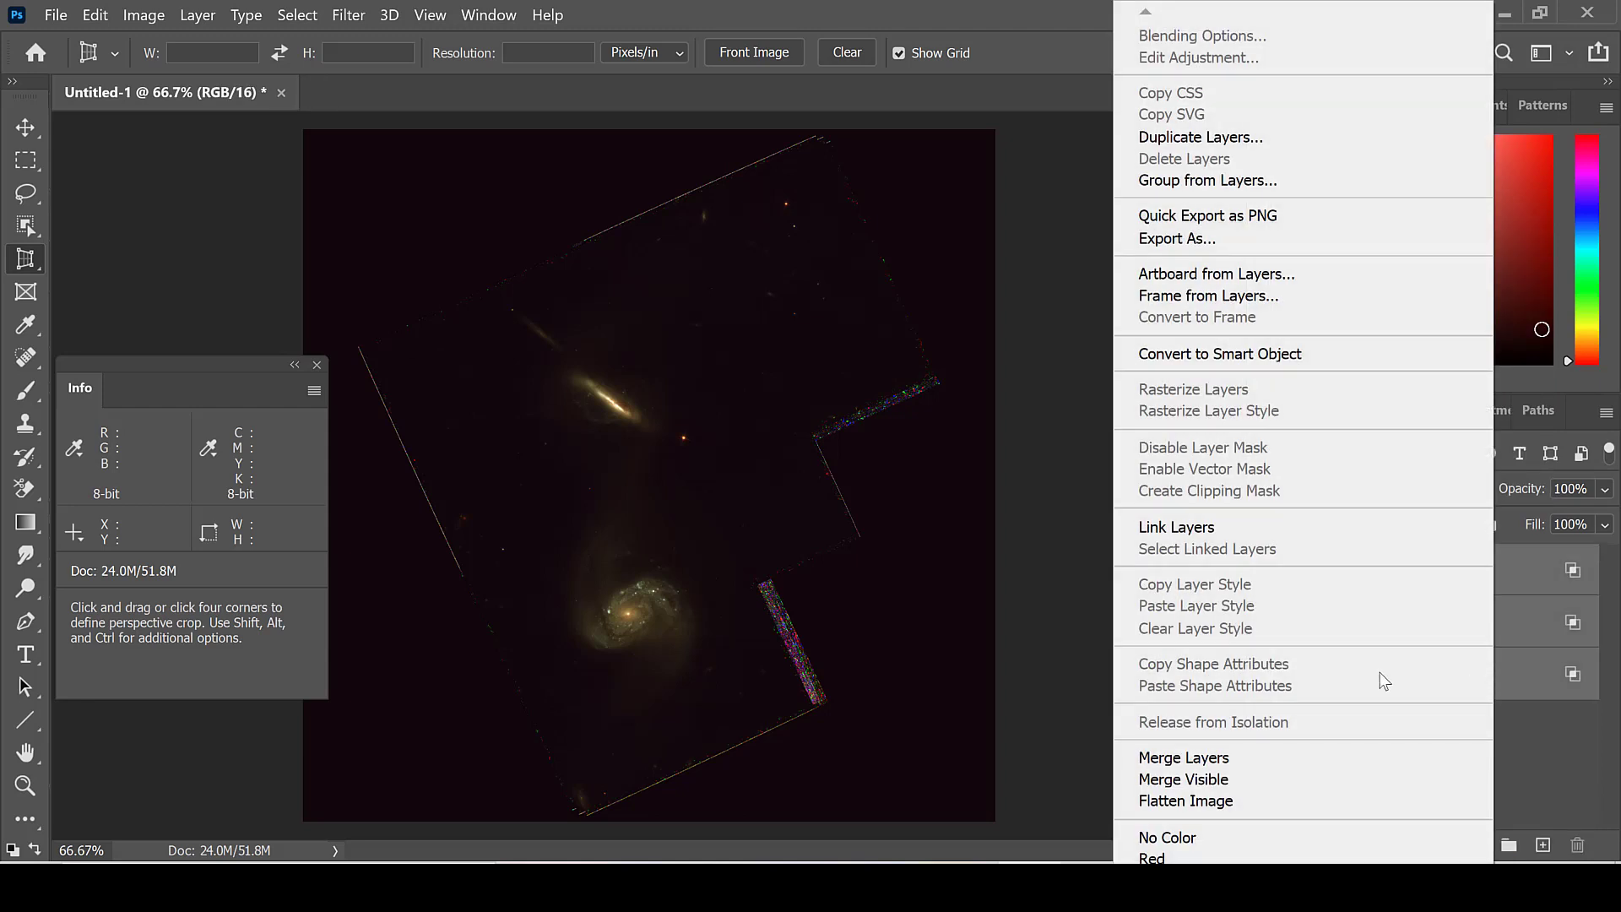
pyautogui.click(1332, 799)
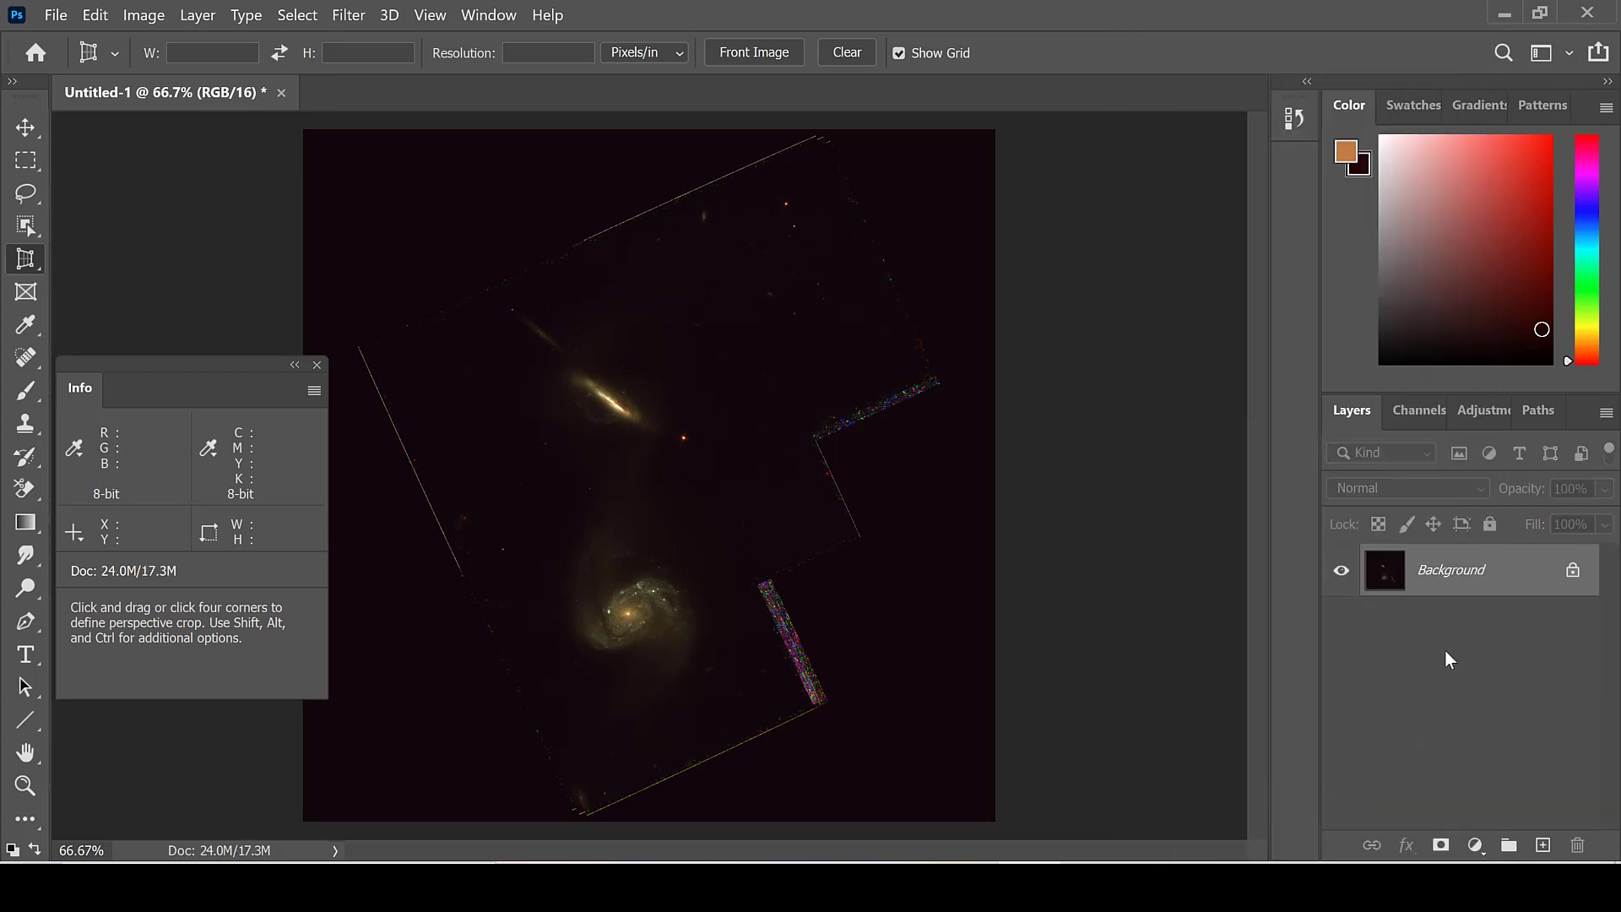
# Step: Duplicate the flattened background layer and open the hst_11092_03_wfpc2_f656n_wf_sci_HALPHA exposure from the TIFF folder
pyautogui.hotkey('ctrl', 'j')
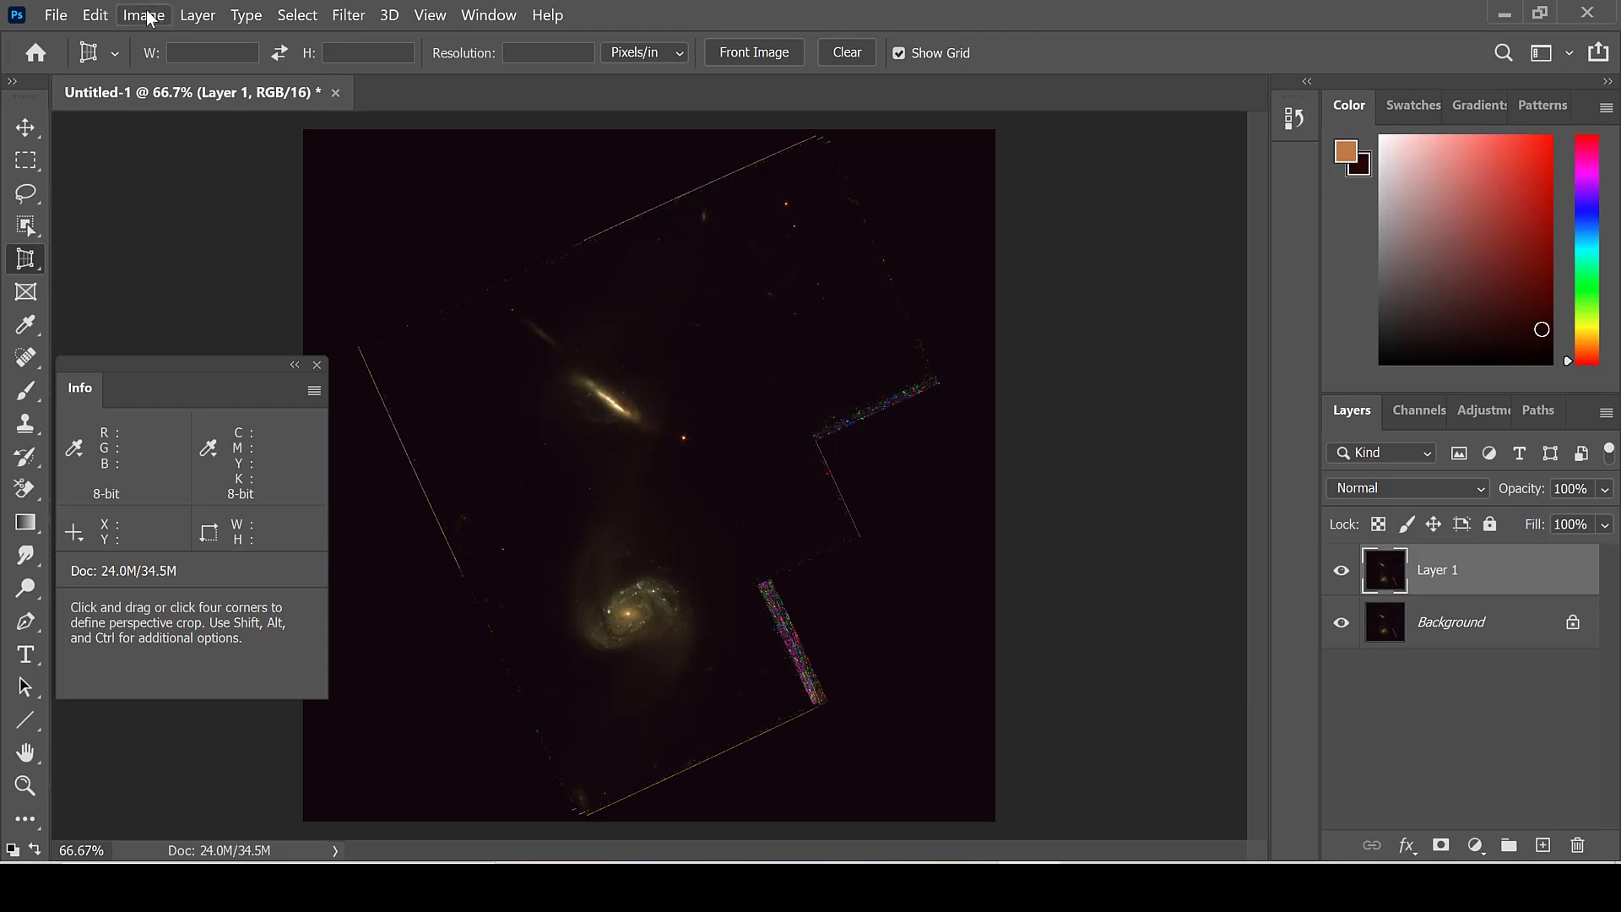
pyautogui.click(55, 15)
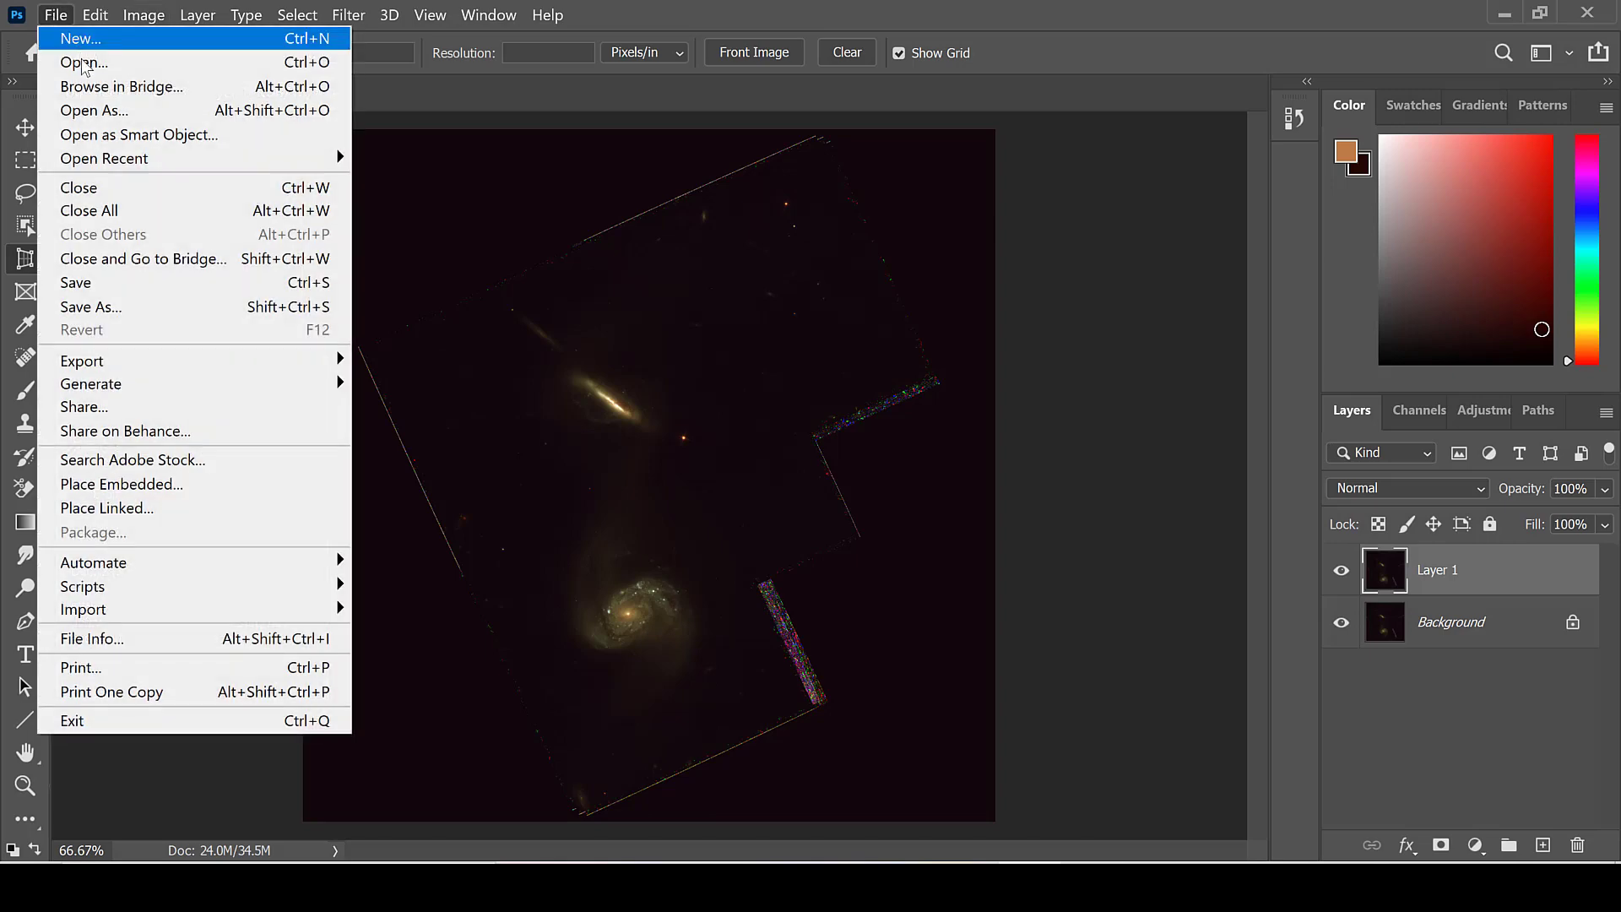
pyautogui.click(85, 64)
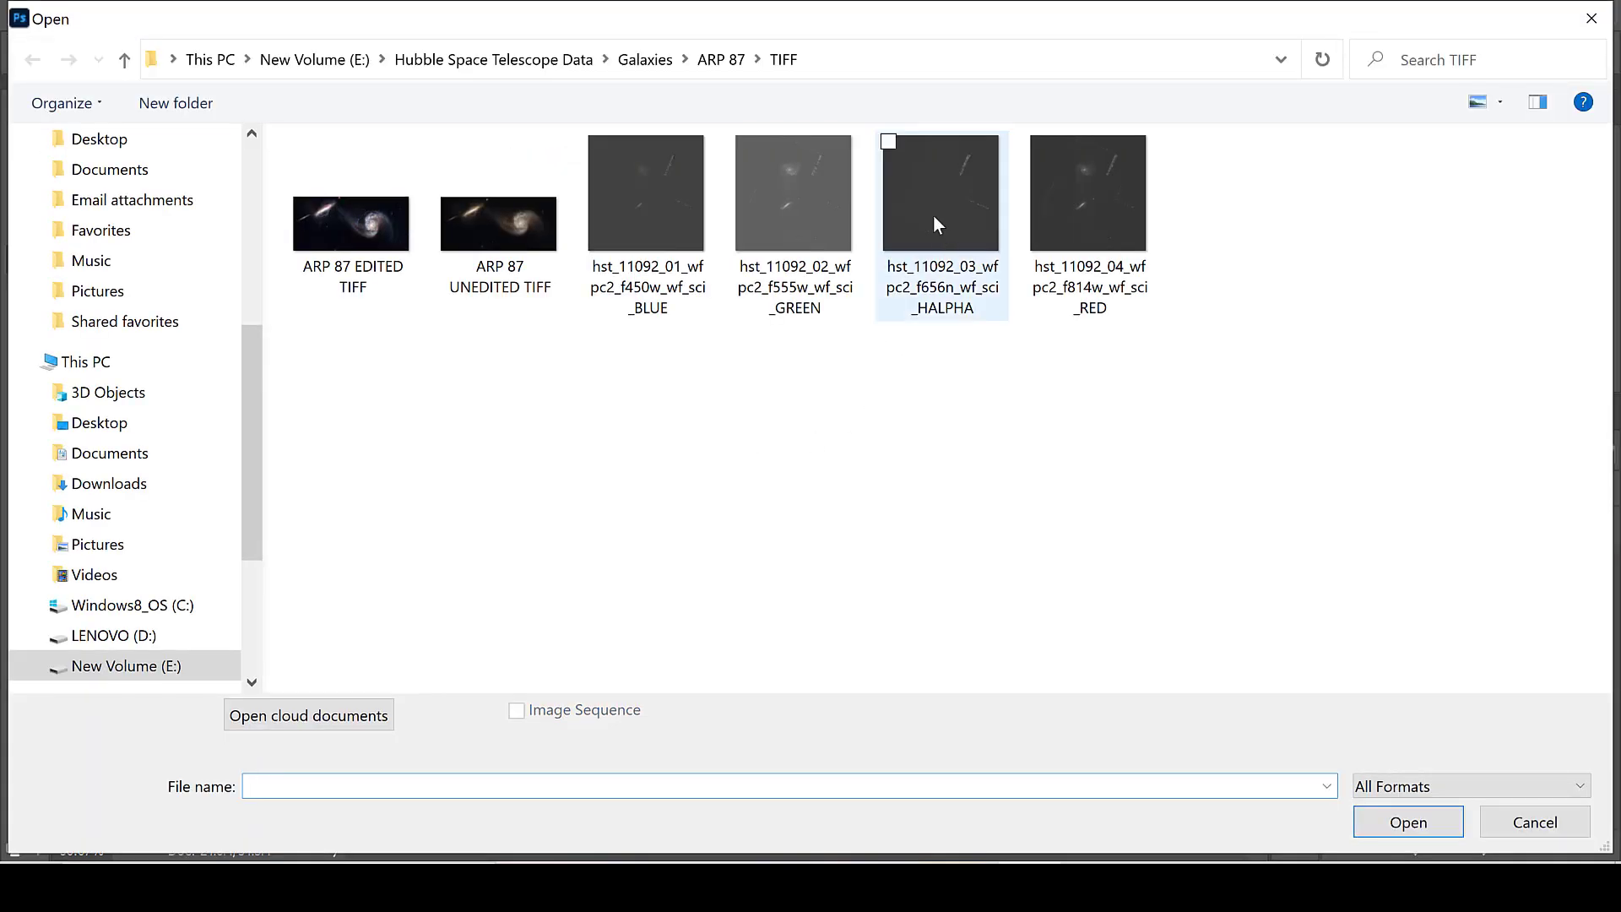
pyautogui.doubleClick(933, 216)
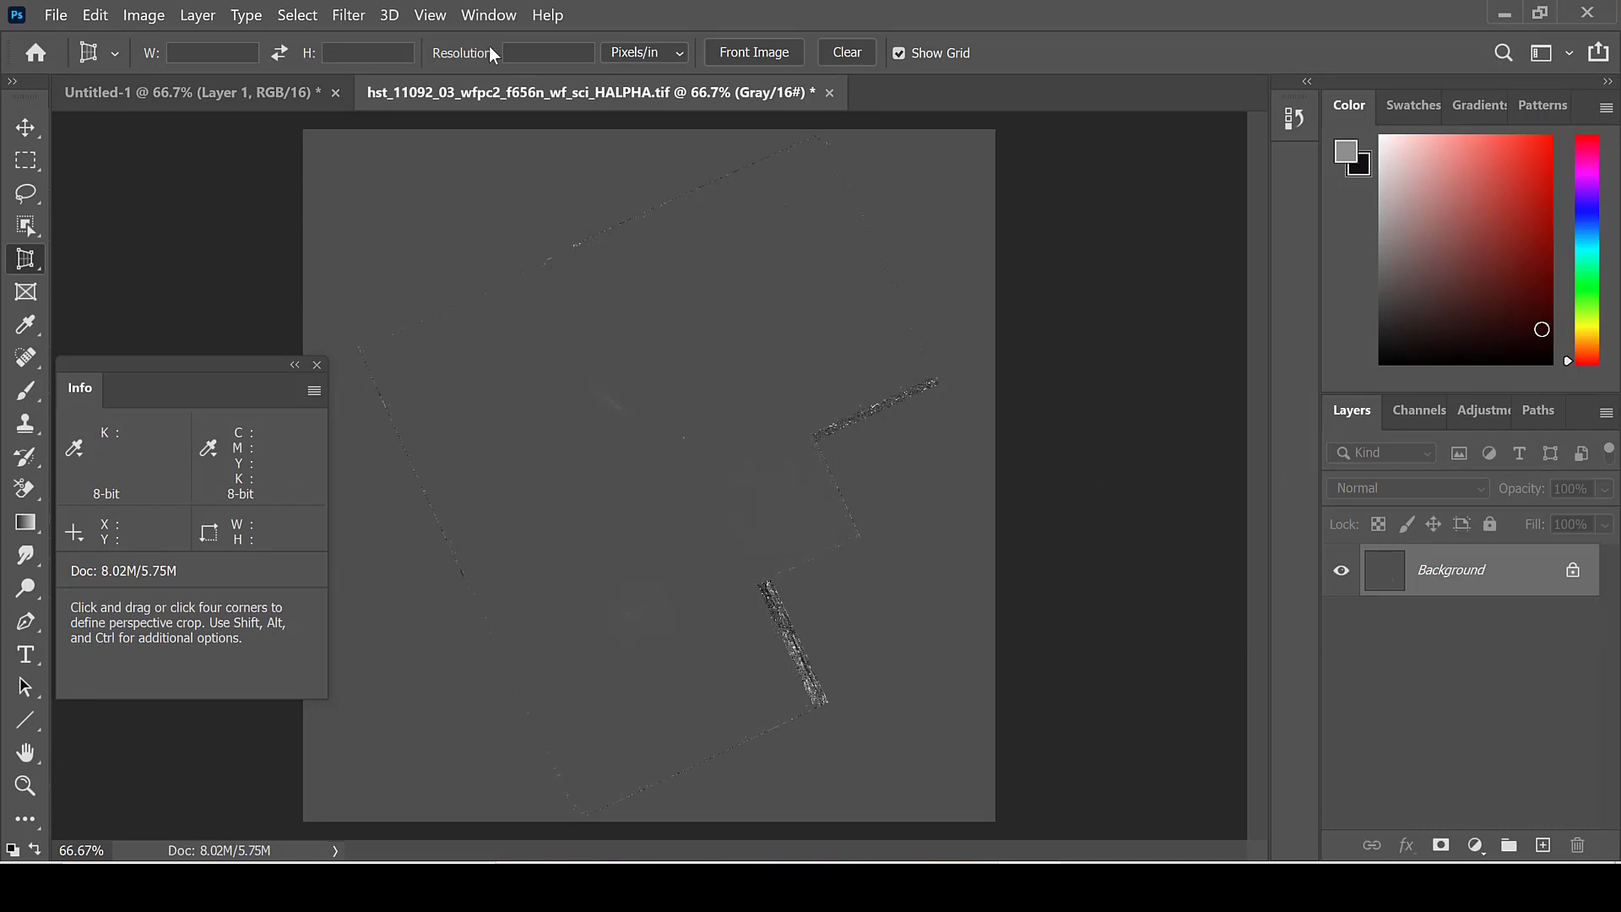
# Step: Darken the H-alpha exposure's gray background with Levels by setting the black input level to 51
pyautogui.click(144, 16)
pyautogui.moveTo(194, 69)
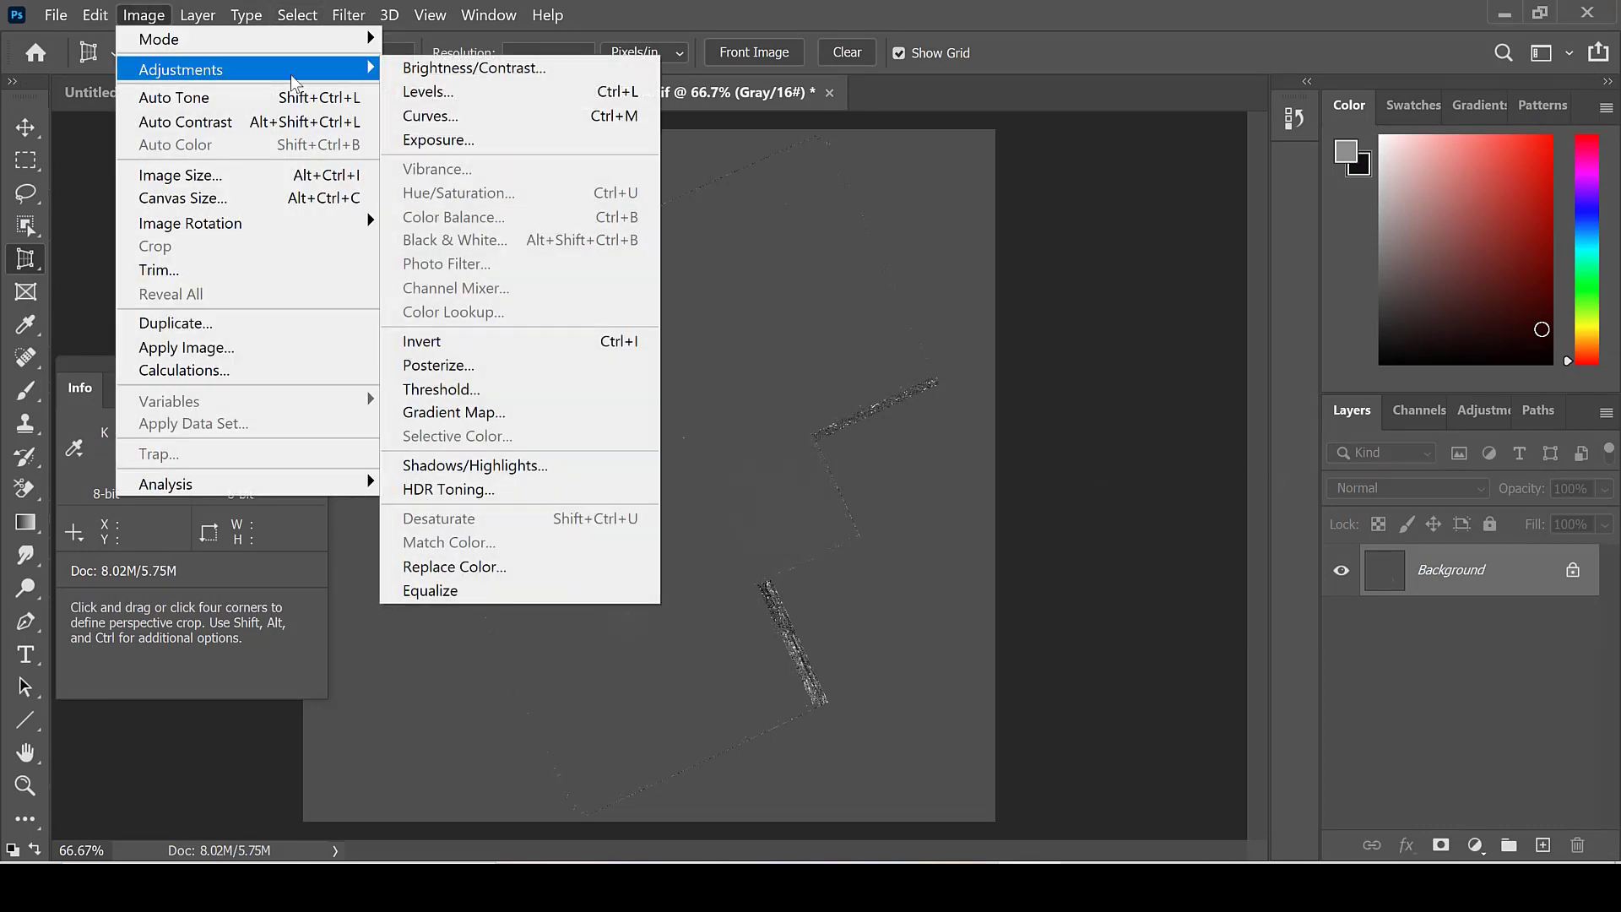
pyautogui.click(395, 94)
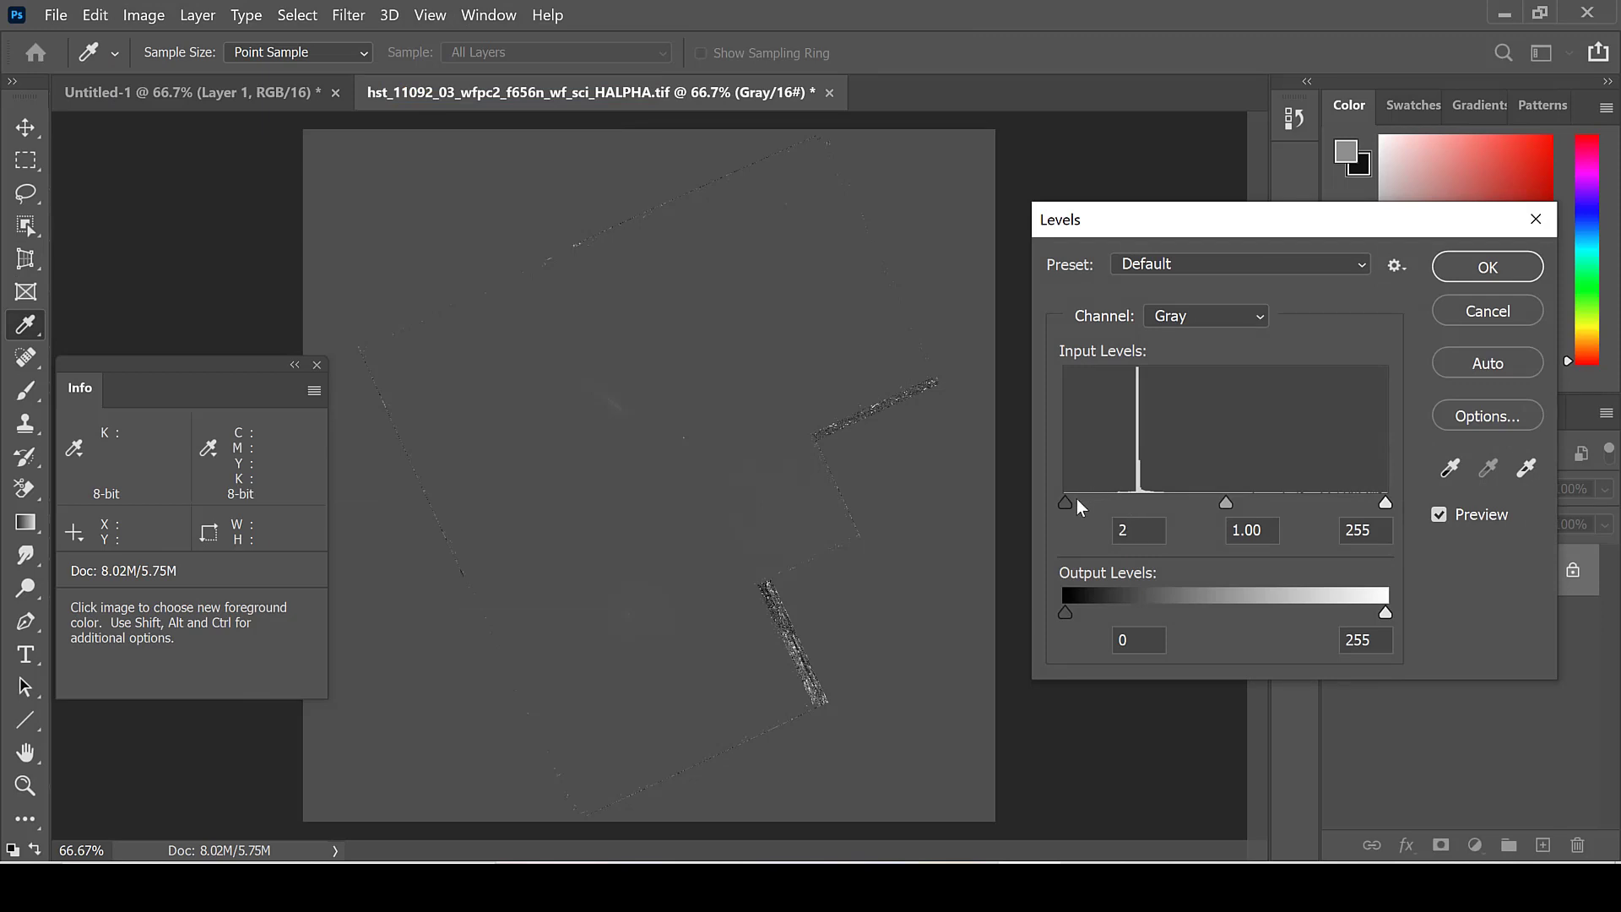
pyautogui.moveTo(1077, 498); pyautogui.dragTo(1130, 503)
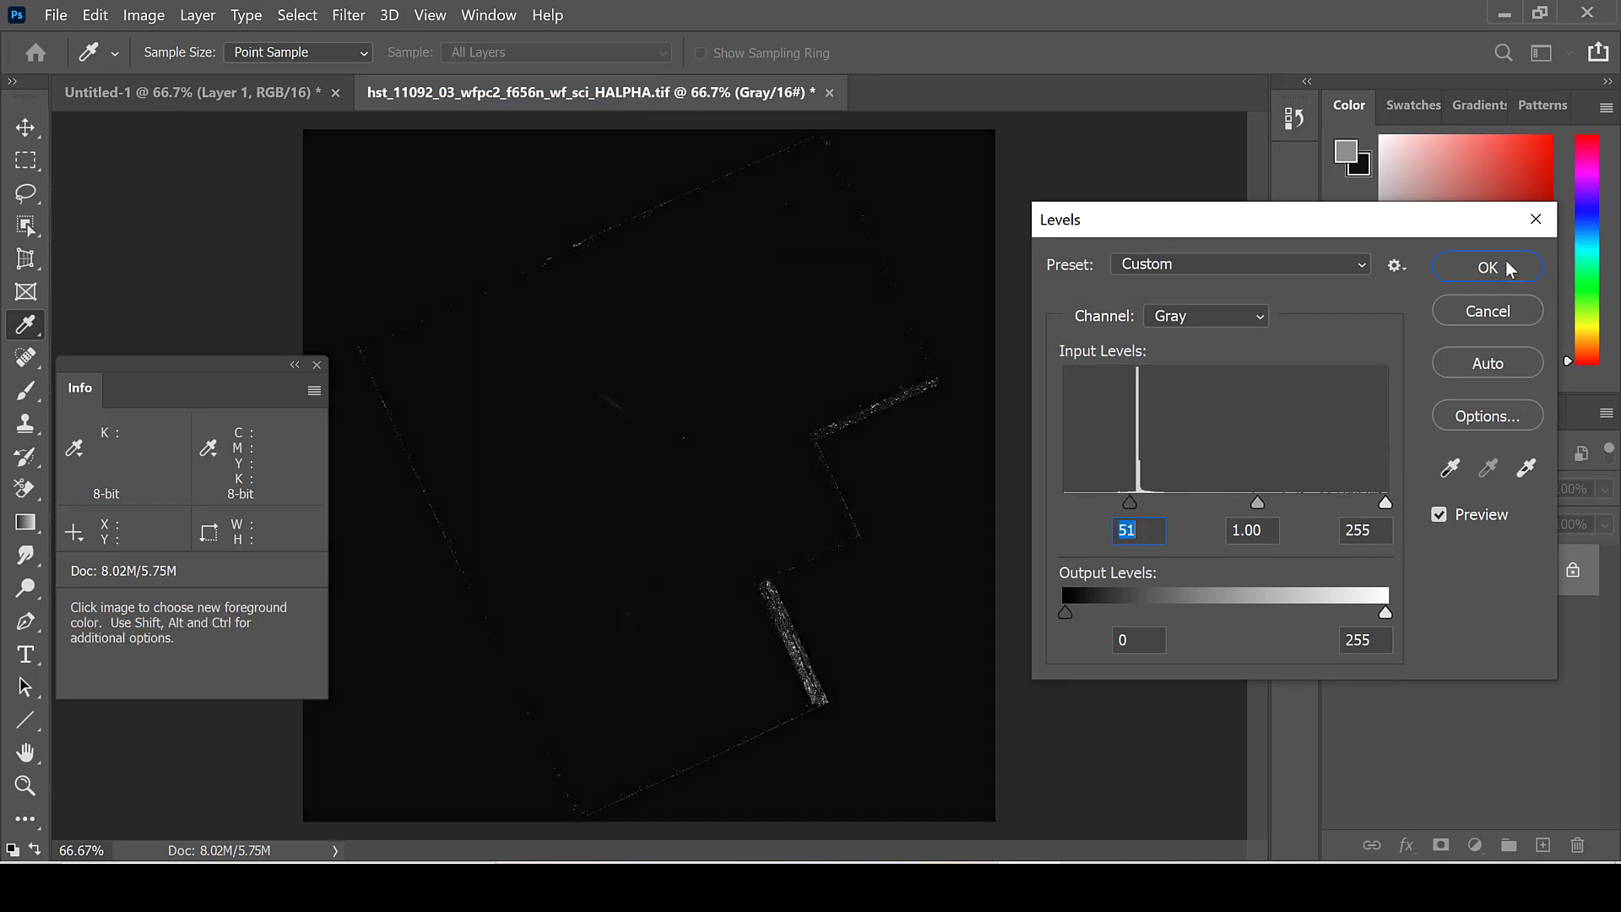
pyautogui.click(1506, 260)
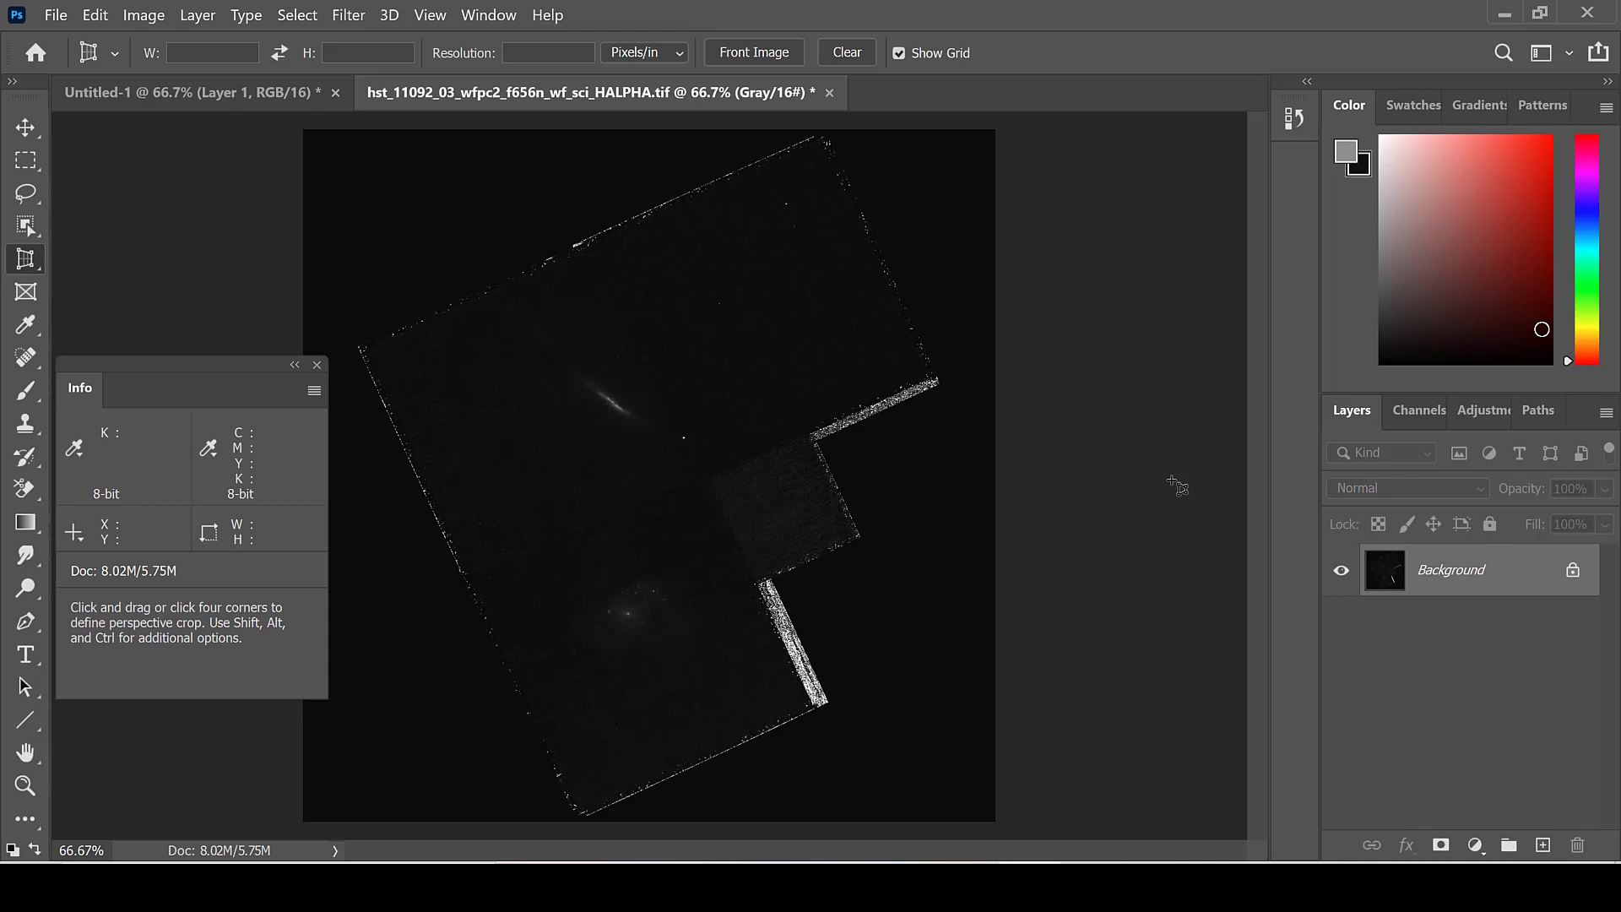
# Step: Copy the entire H-alpha image and paste it as a new layer into the Untitled-1 color composite
pyautogui.hotkey('ctrl', 'a')
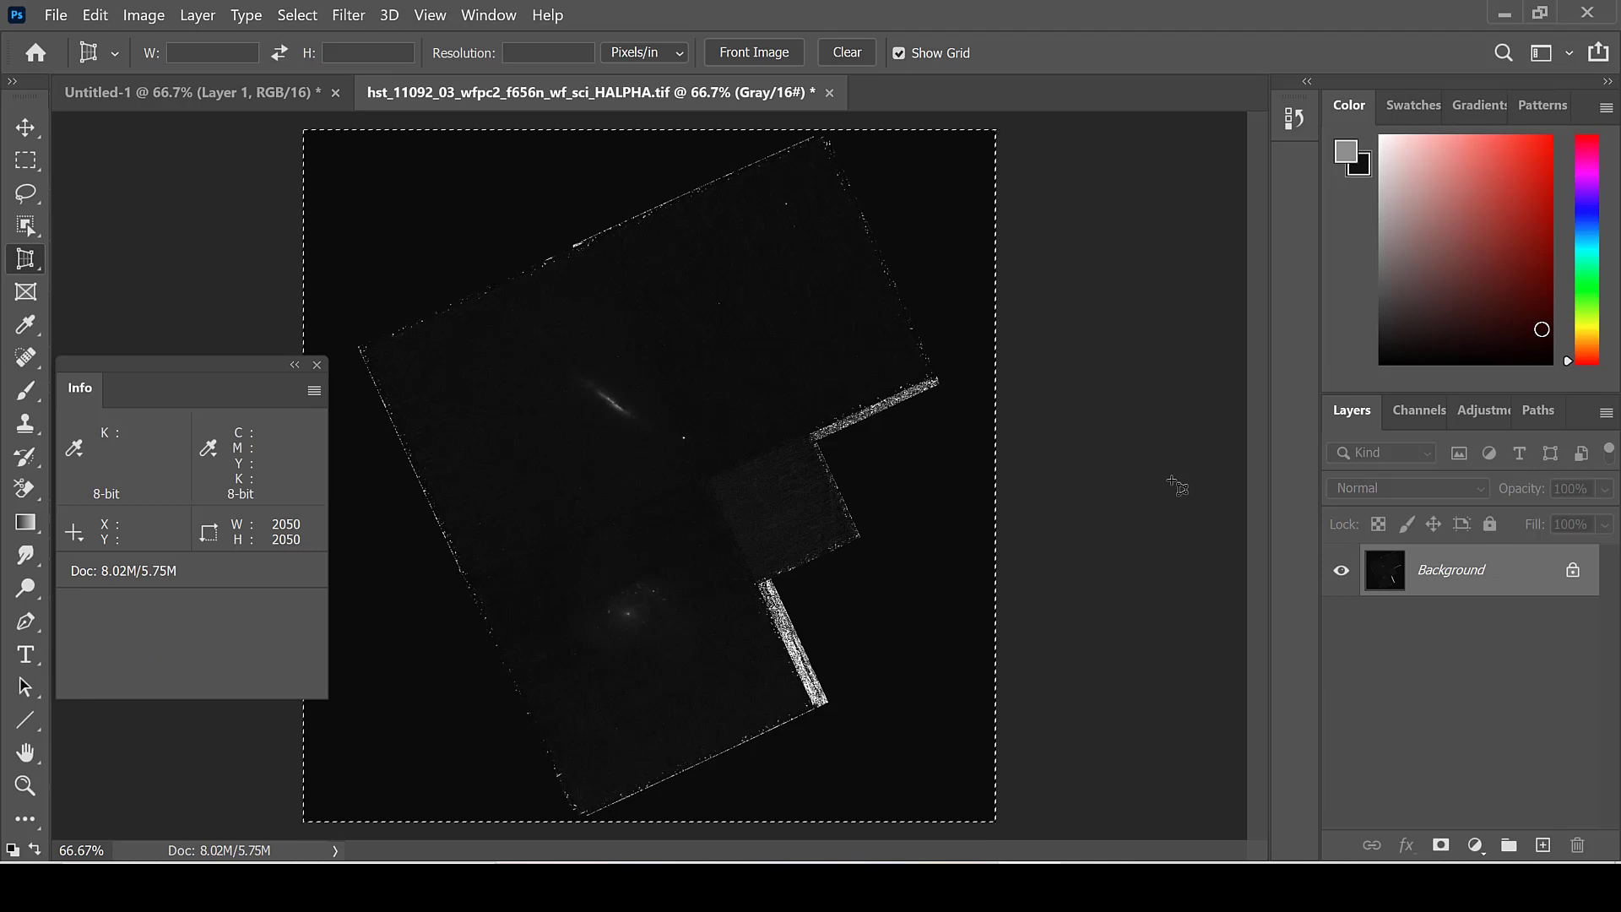
pyautogui.click(204, 95)
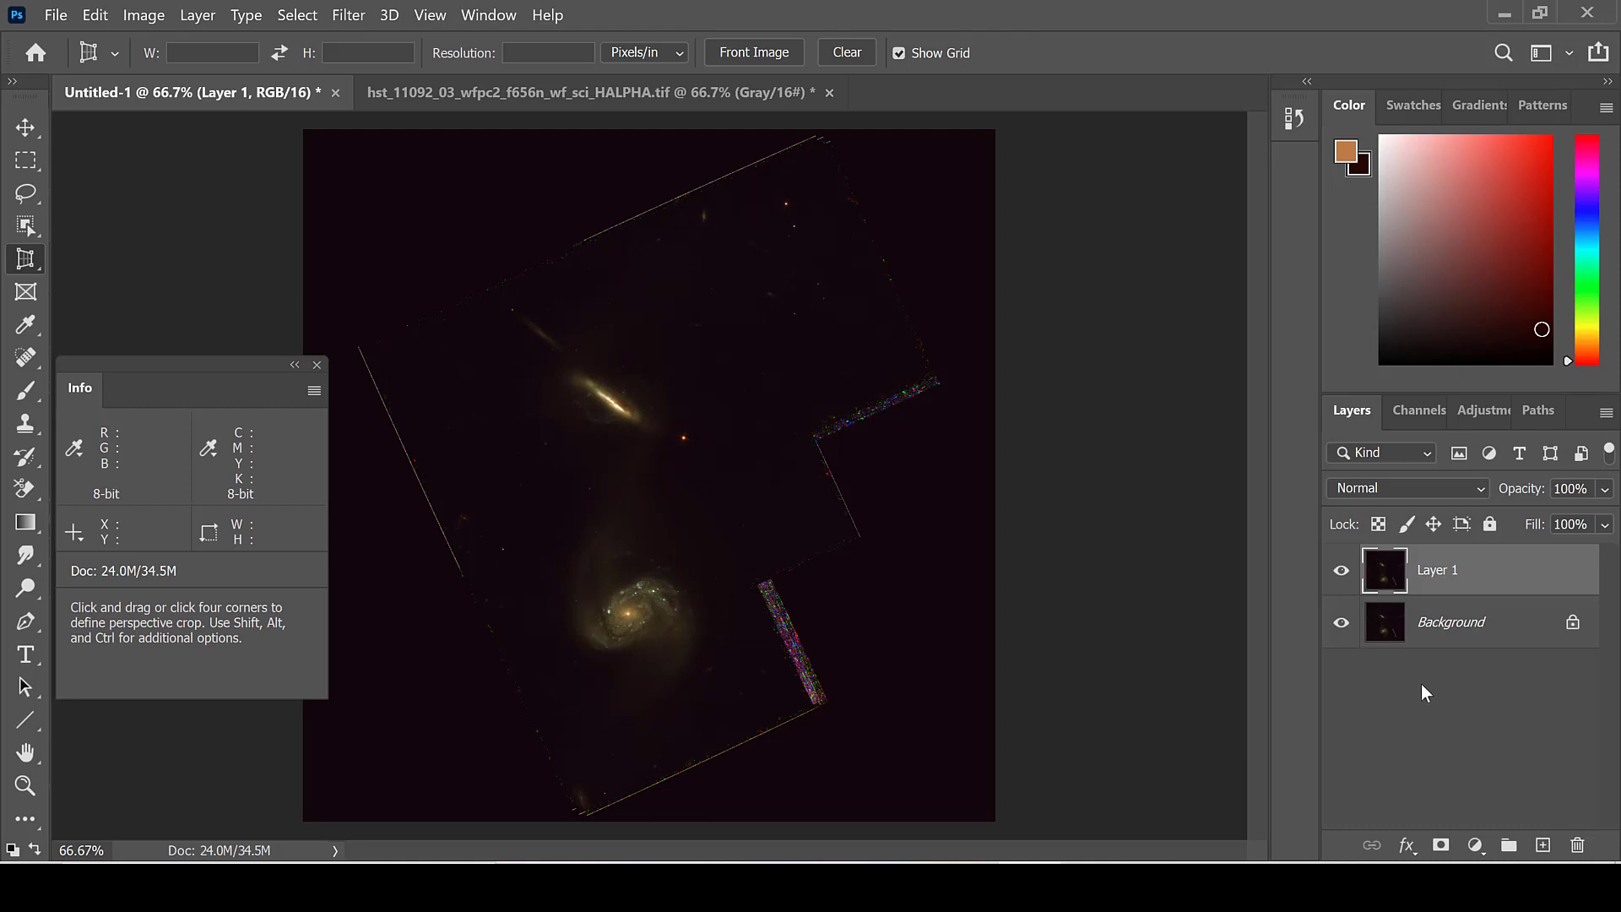
pyautogui.hotkey('ctrl', 'v')
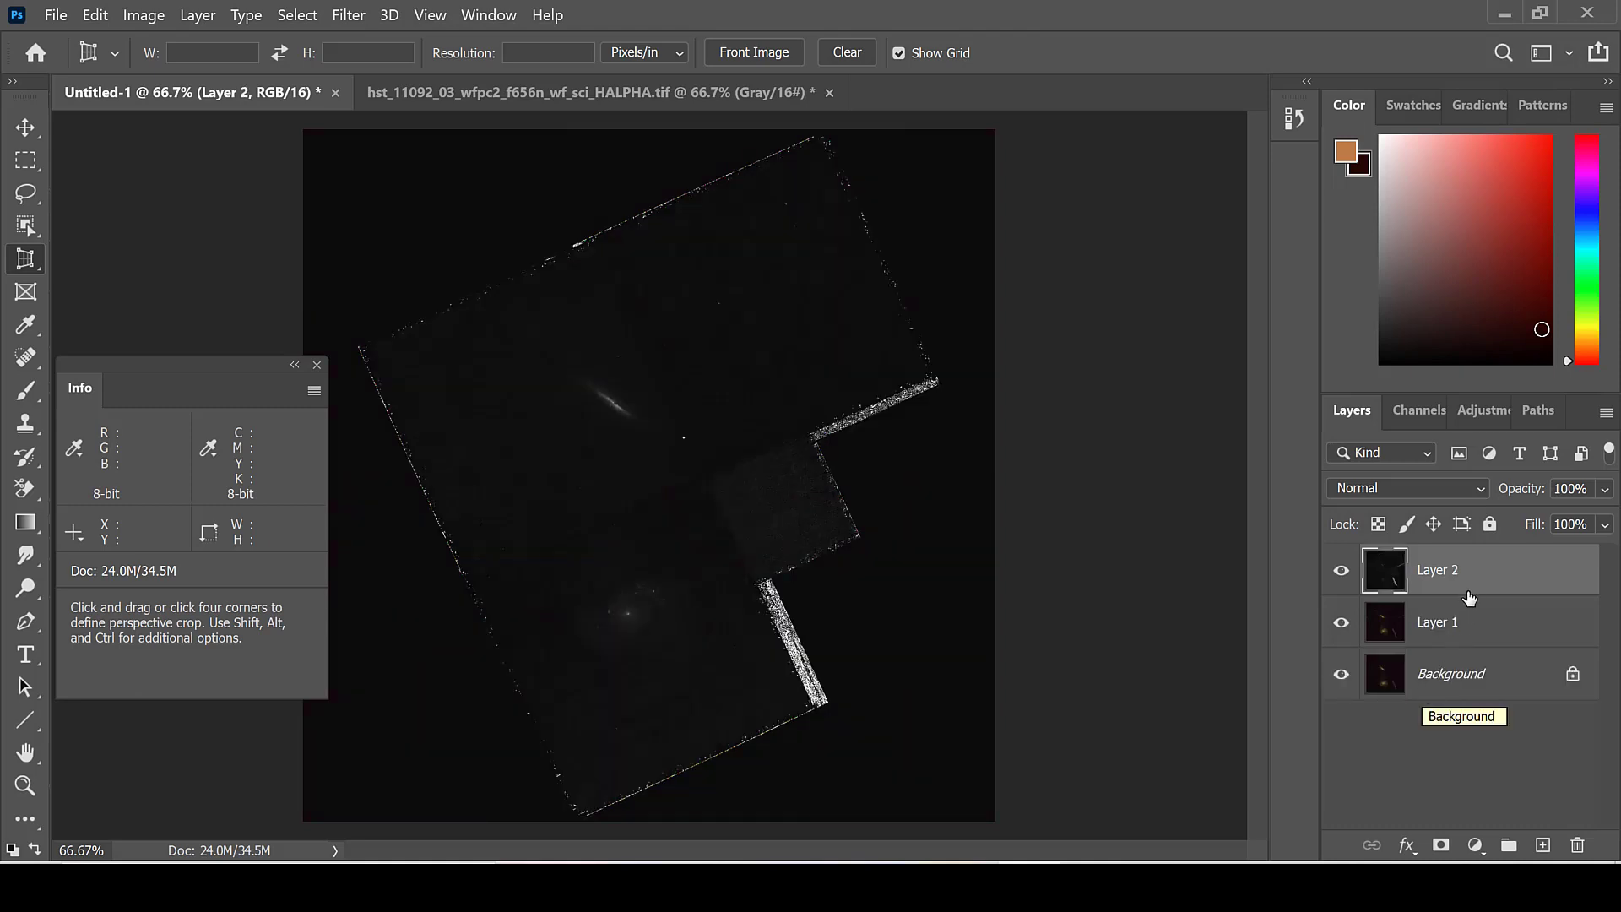
# Step: Delete the duplicated color layer, Layer 1, from between the H-alpha layer and the background
pyautogui.click(1459, 626)
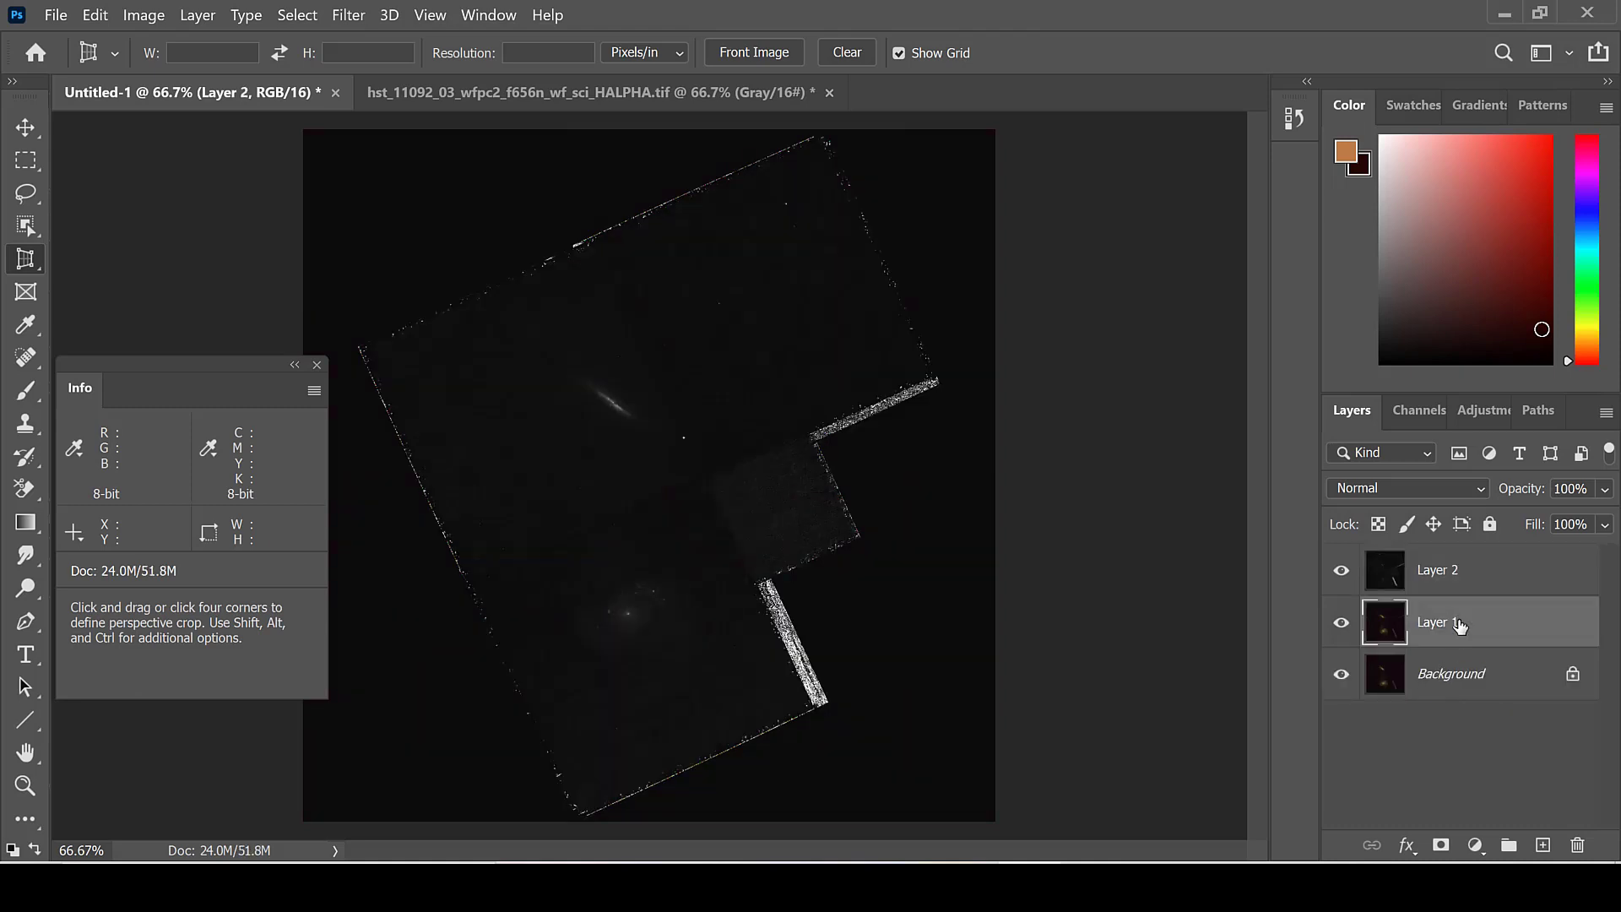
pyautogui.rightClick(1459, 625)
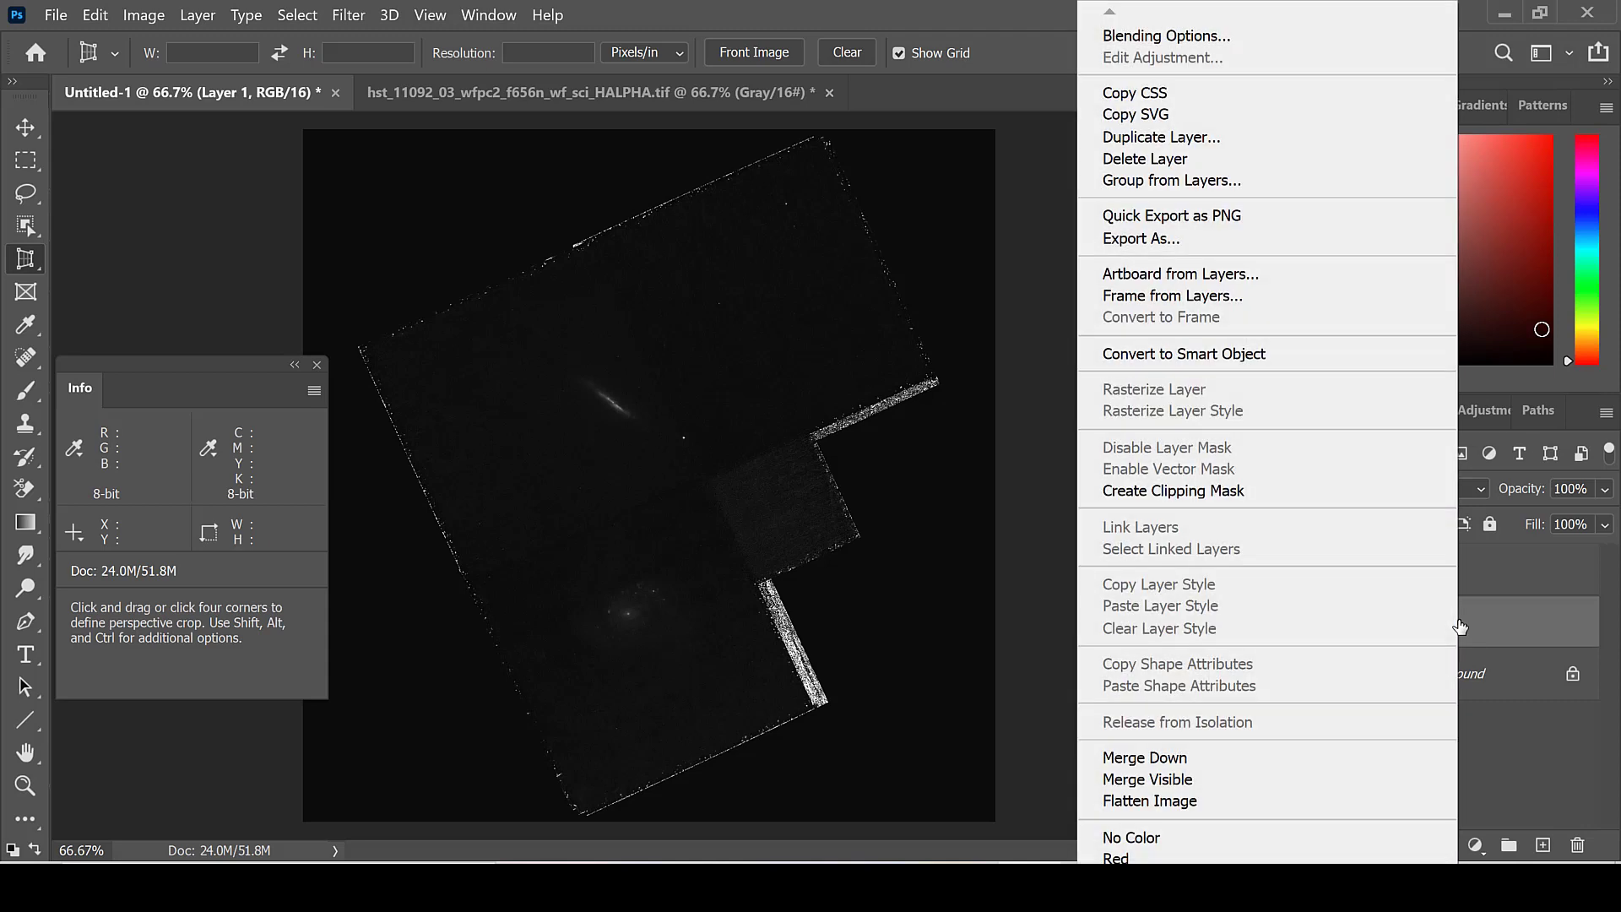
pyautogui.click(1288, 164)
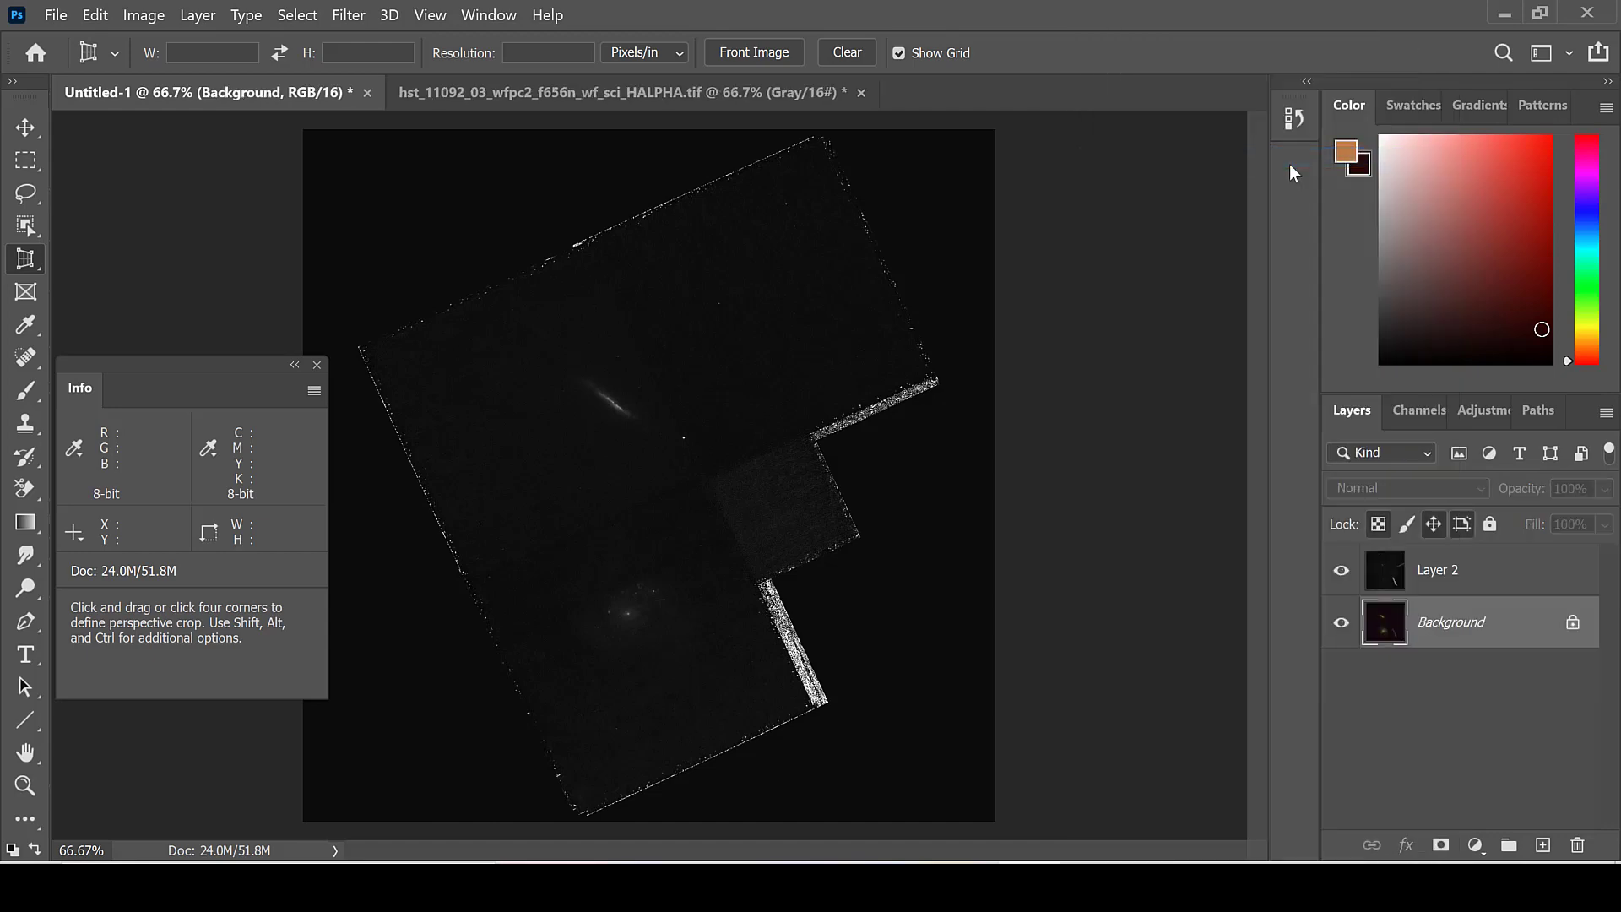
# Step: Restrict the H-alpha Layer 2 to the red channel by disabling green and blue, and set its blend mode to Lighten
pyautogui.click(1522, 577)
pyautogui.doubleClick(1523, 577)
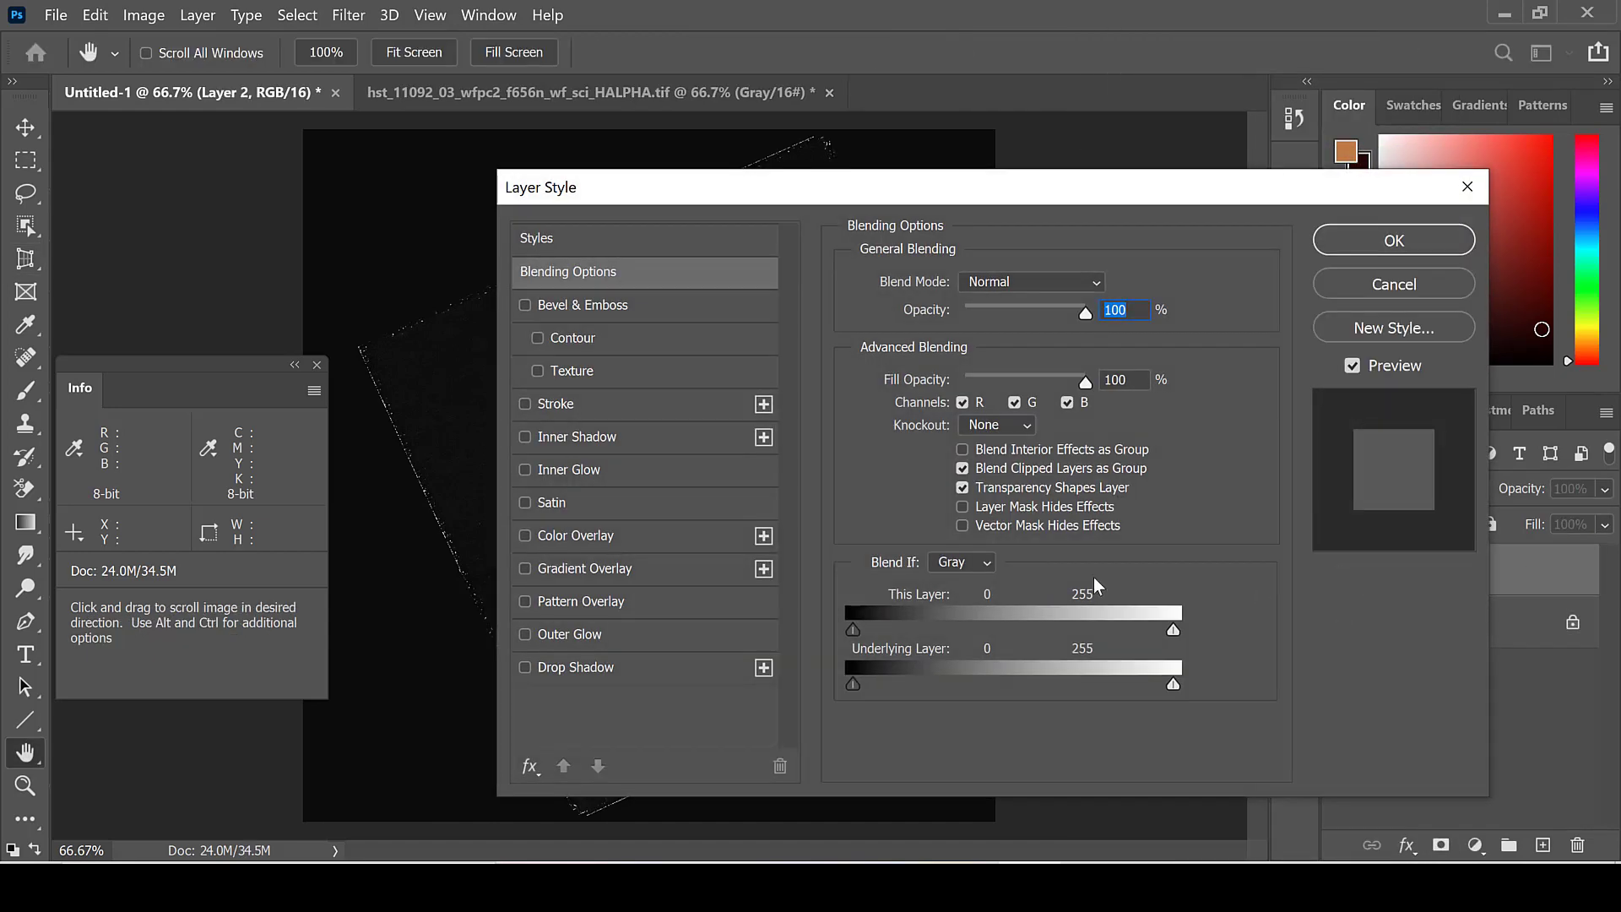
pyautogui.click(1016, 402)
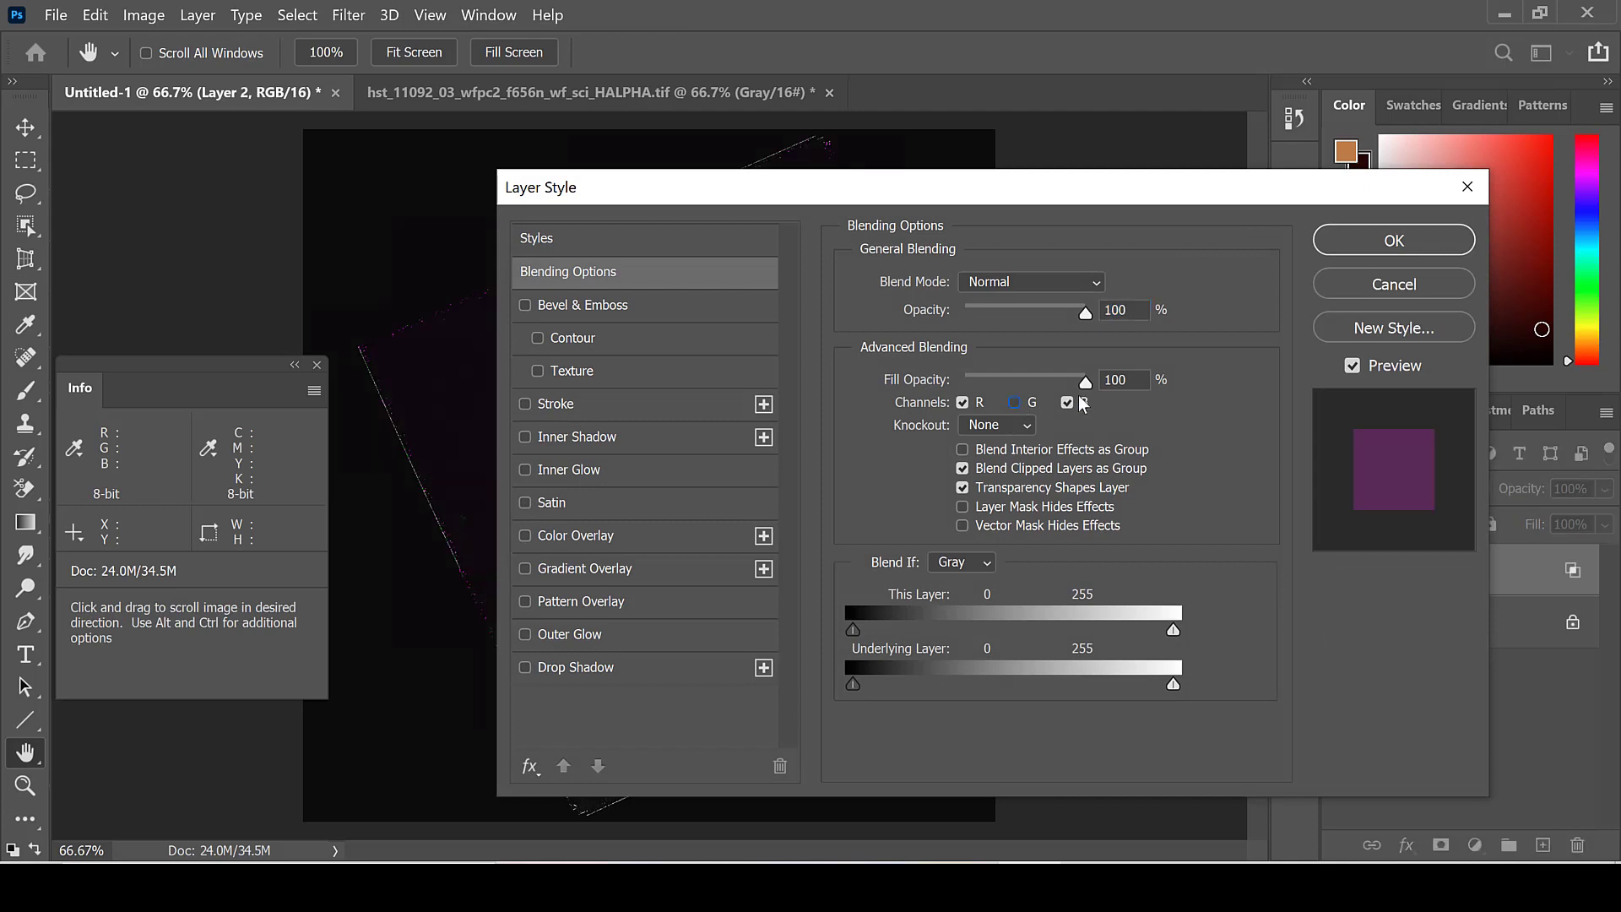
pyautogui.click(1365, 245)
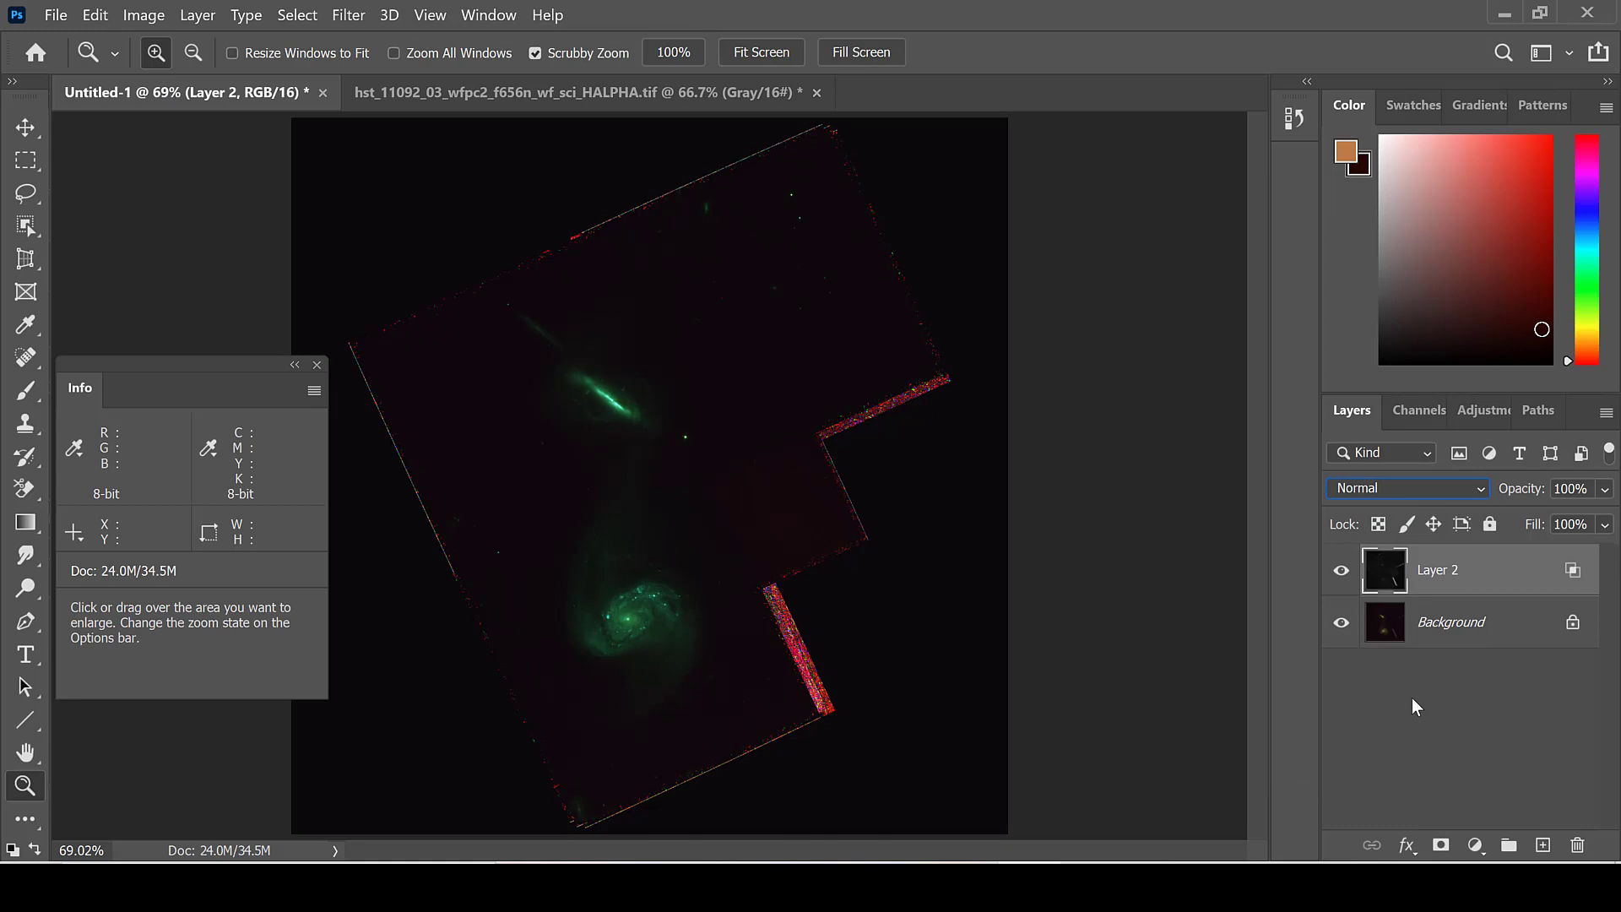
pyautogui.click(1435, 484)
pyautogui.click(1380, 412)
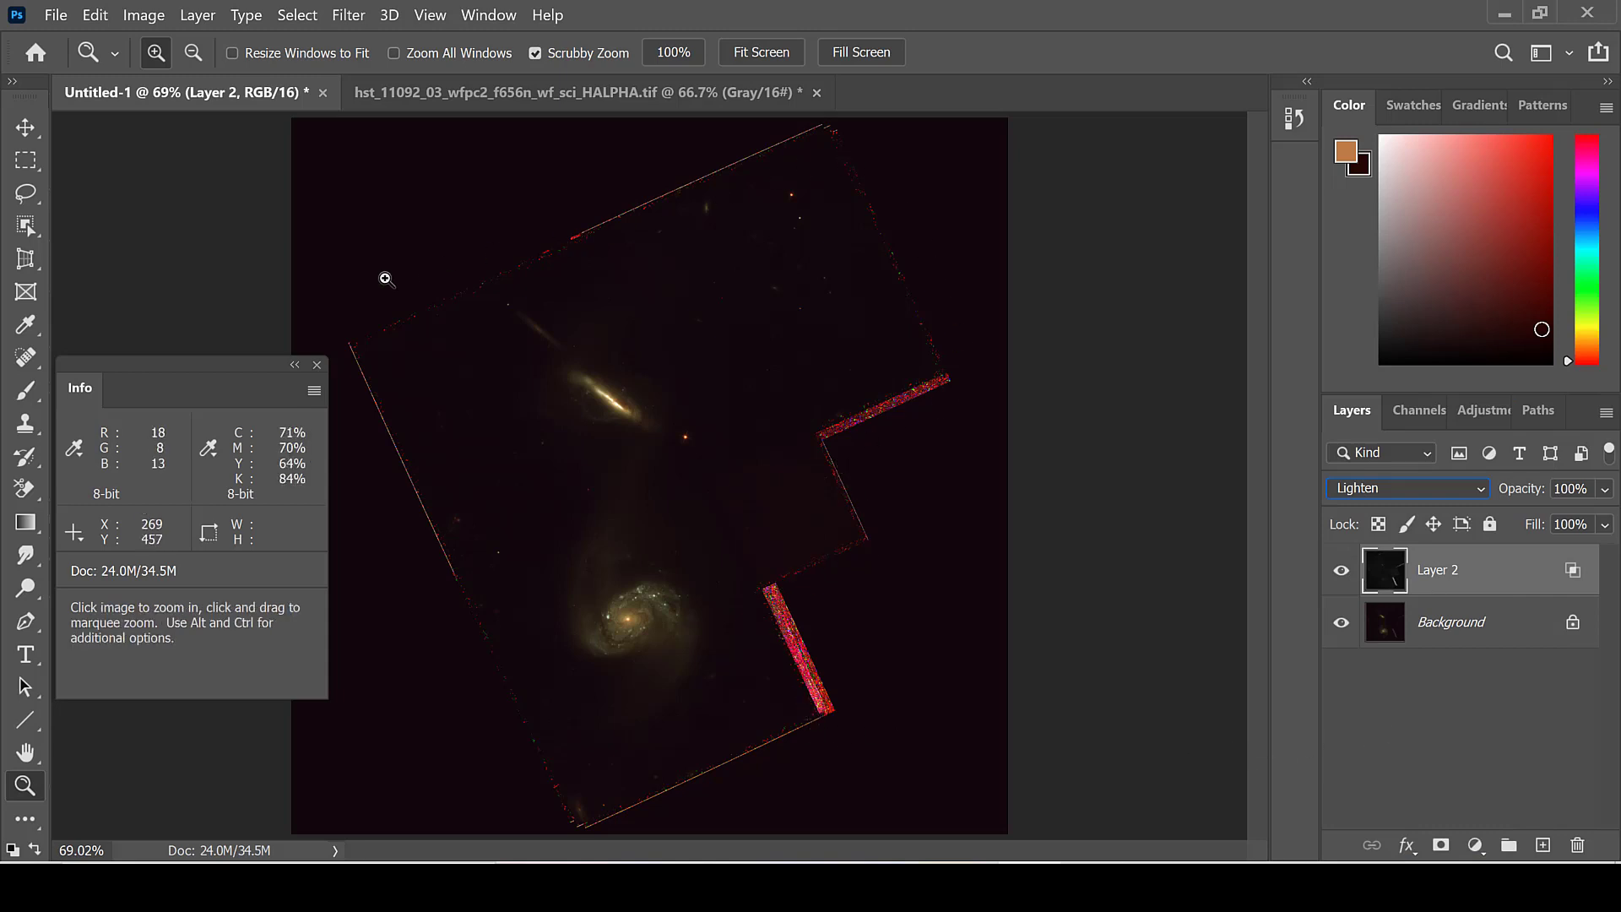
# Step: Stamp all visible layers of the color composite into a new merged layer above Layer 2
pyautogui.click(515, 98)
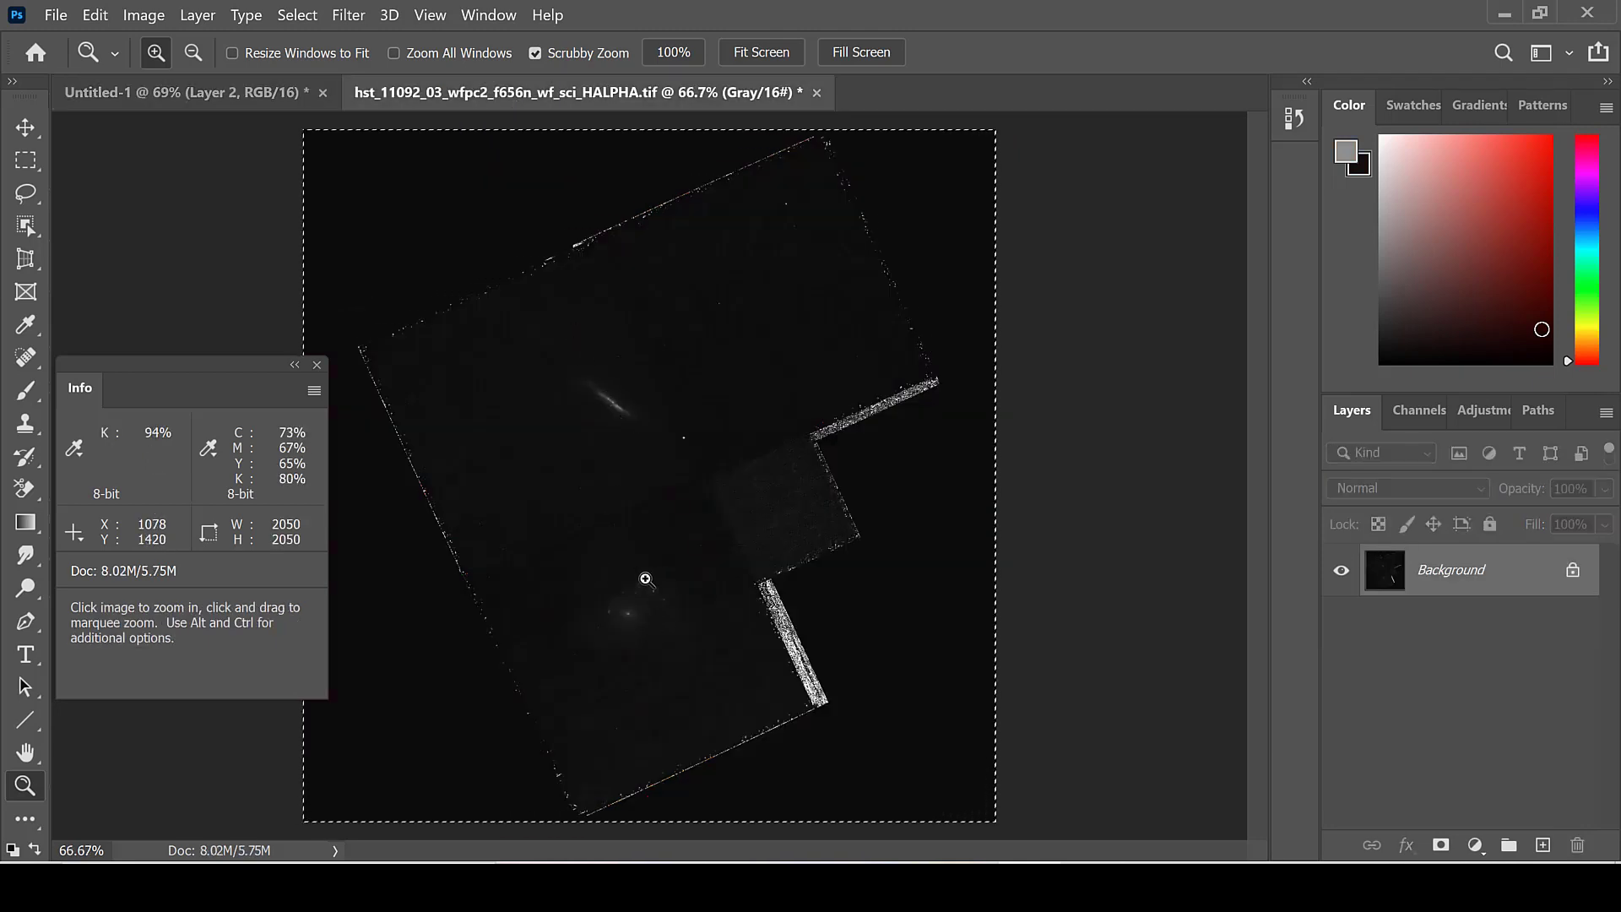
pyautogui.click(273, 88)
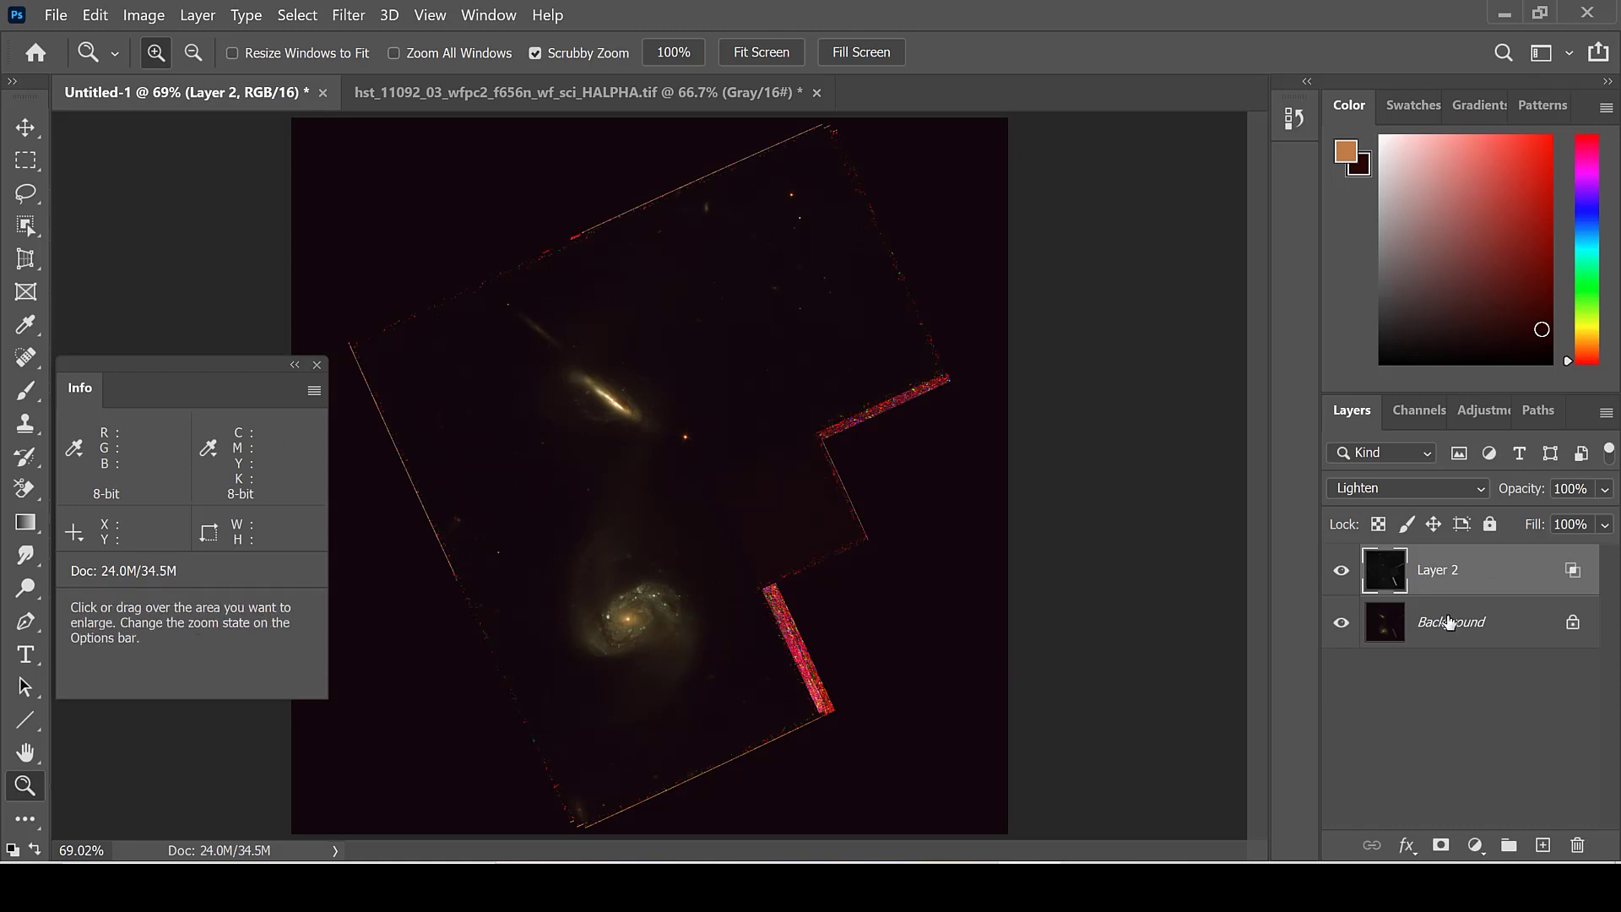
pyautogui.hotkey('ctrl', 'shift', 'alt', 'e')
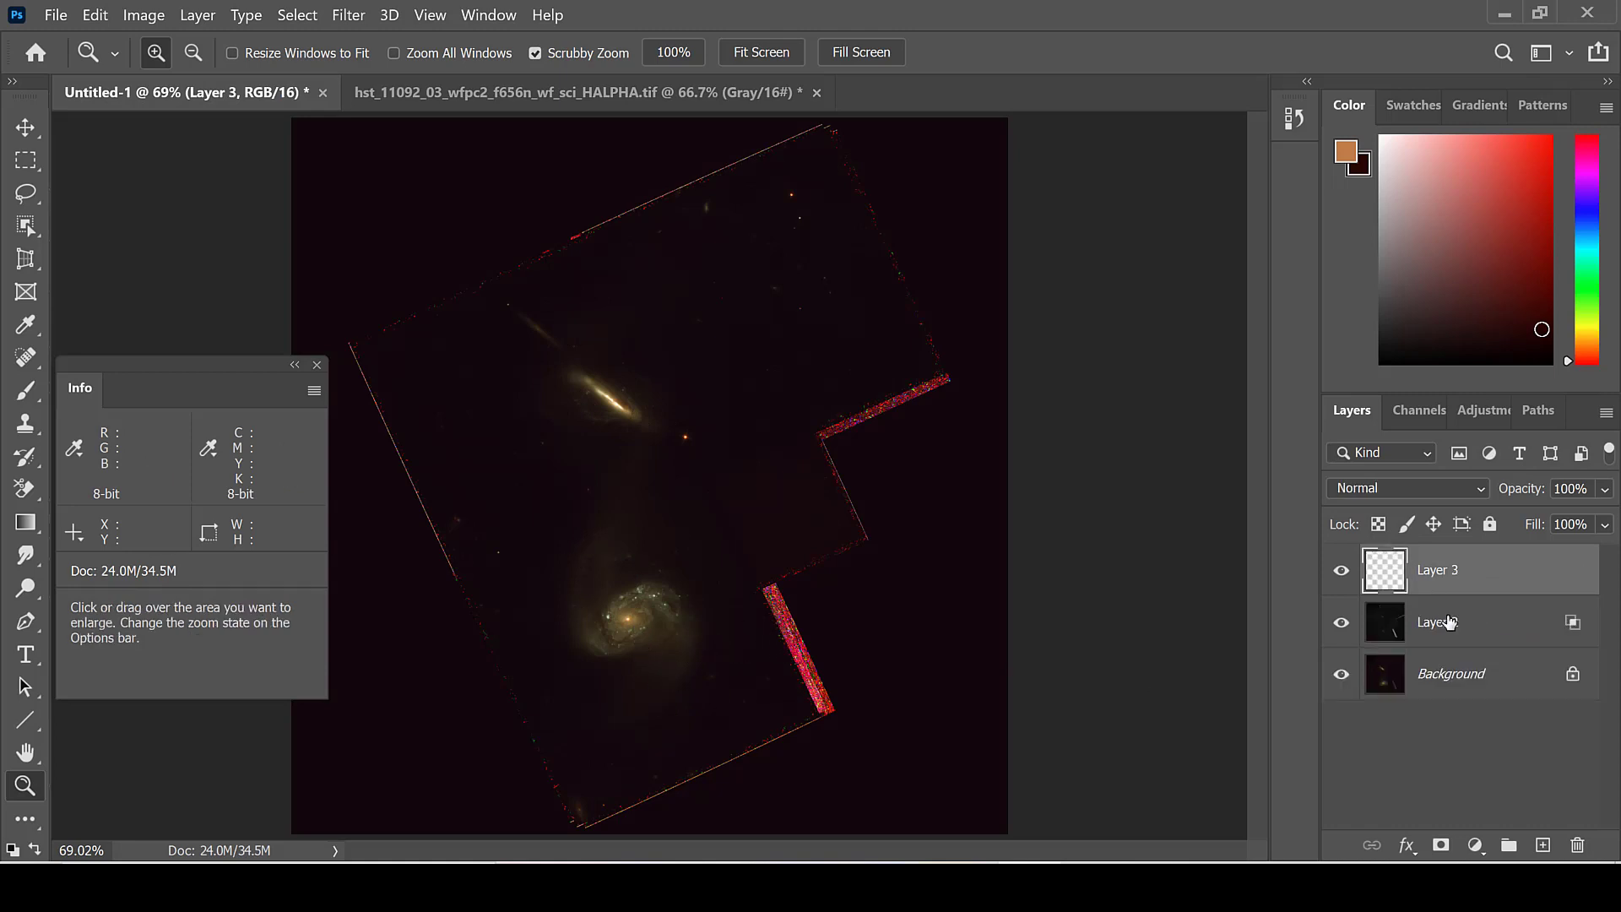
# Step: Place a single color sampler on the empty dark sky just above and to the left of the spiral galaxy
pyautogui.click(25, 324)
pyautogui.click(141, 369)
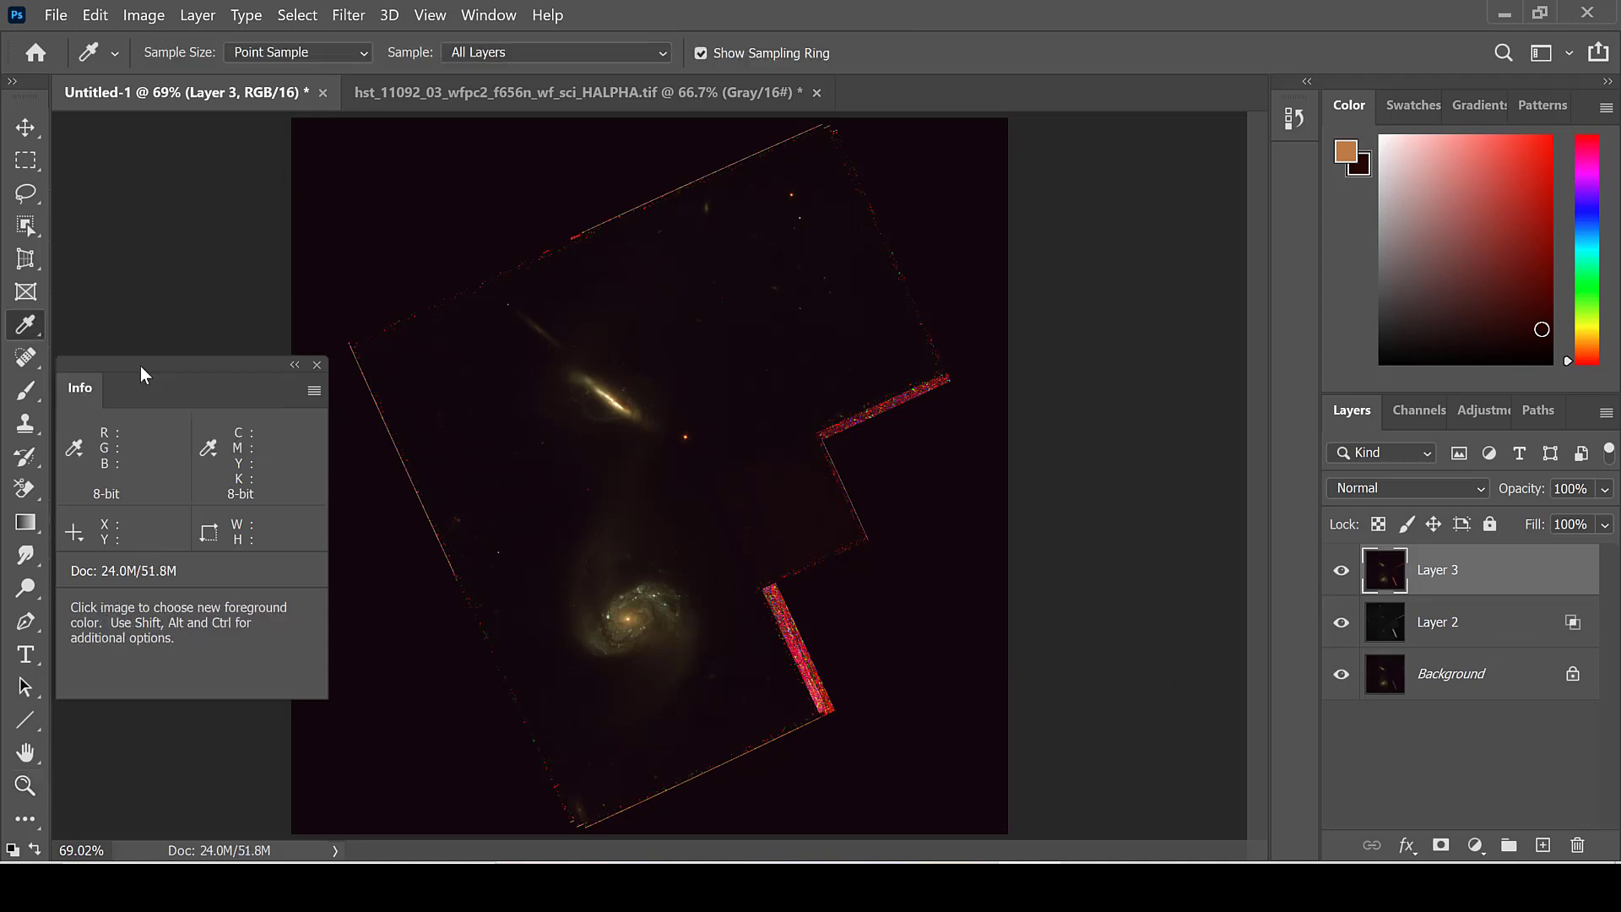
pyautogui.click(681, 275)
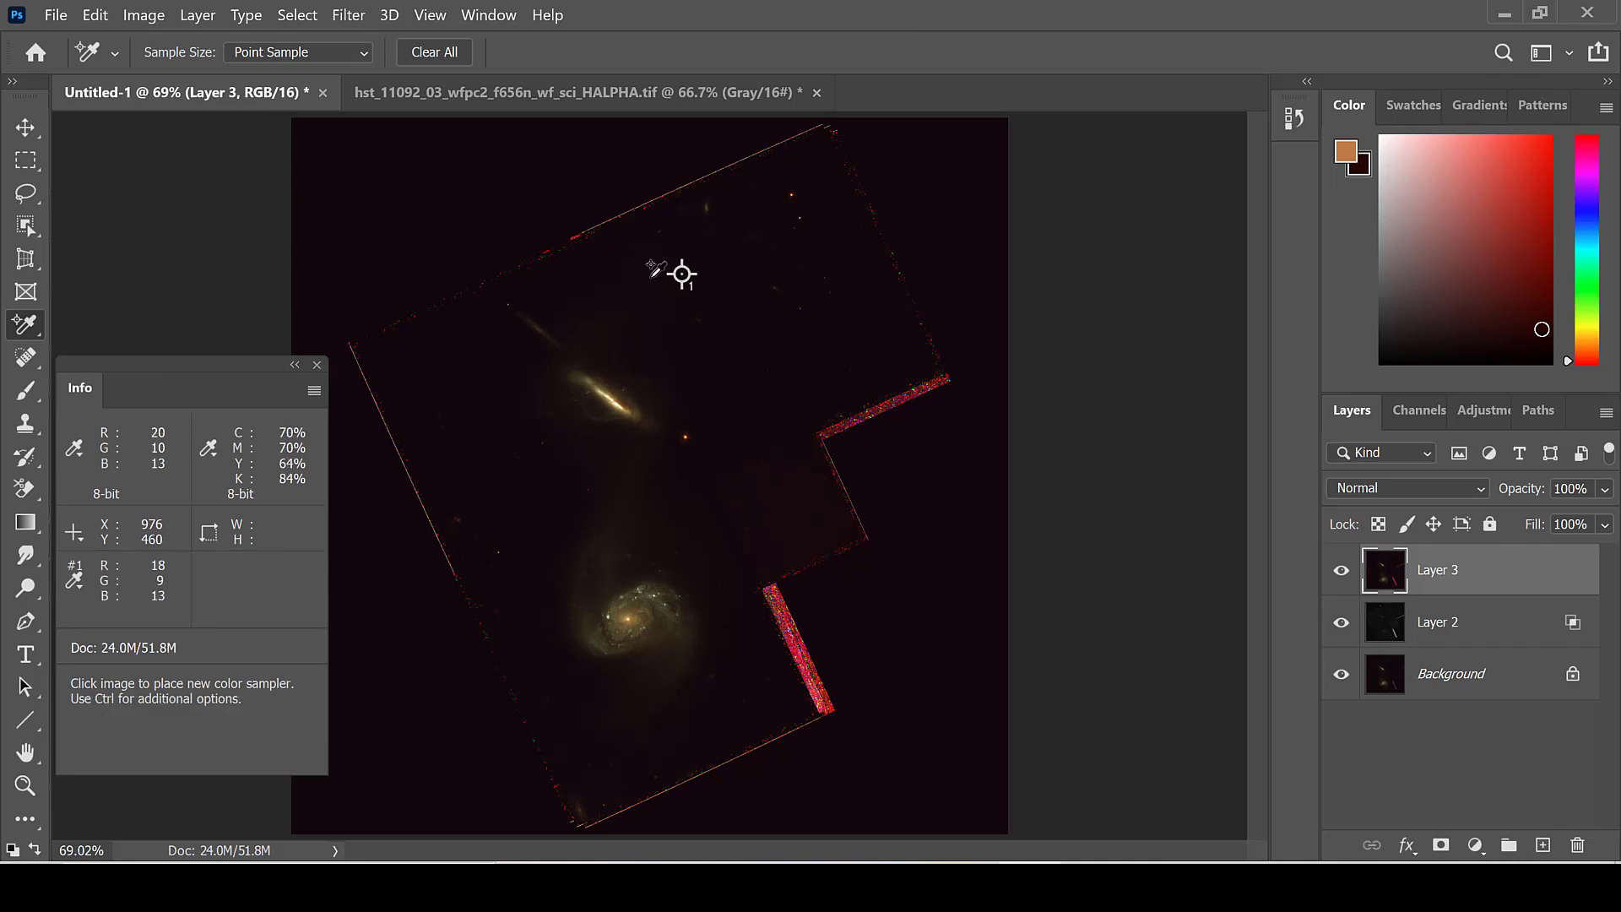
pyautogui.keyDown('alt'); pyautogui.click(682, 275); pyautogui.keyUp('alt')
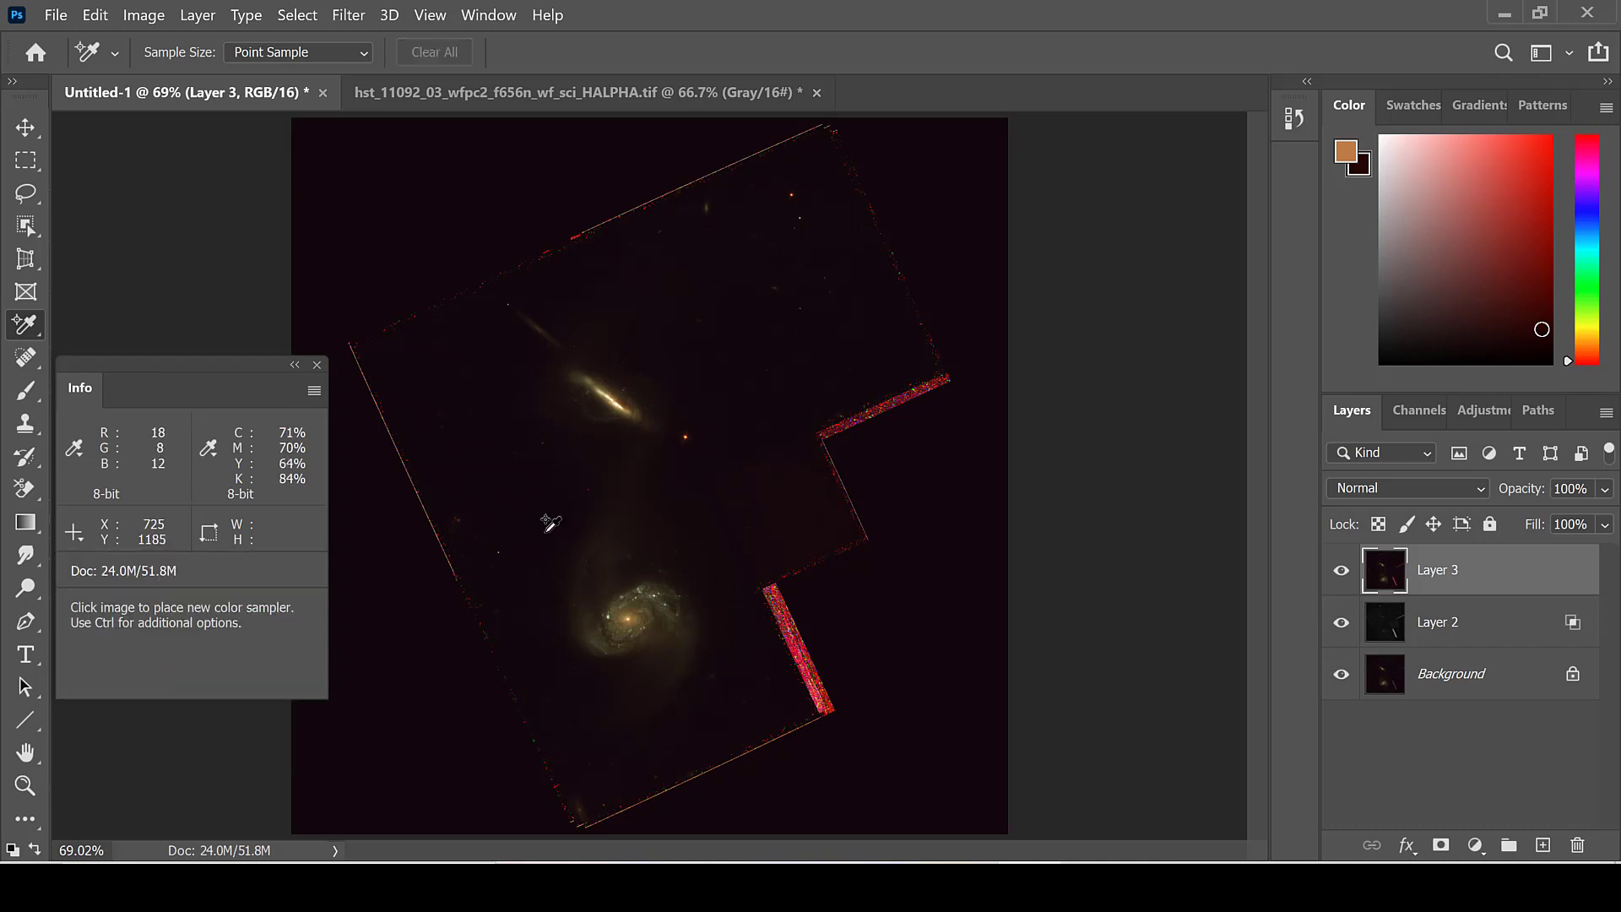
pyautogui.click(545, 532)
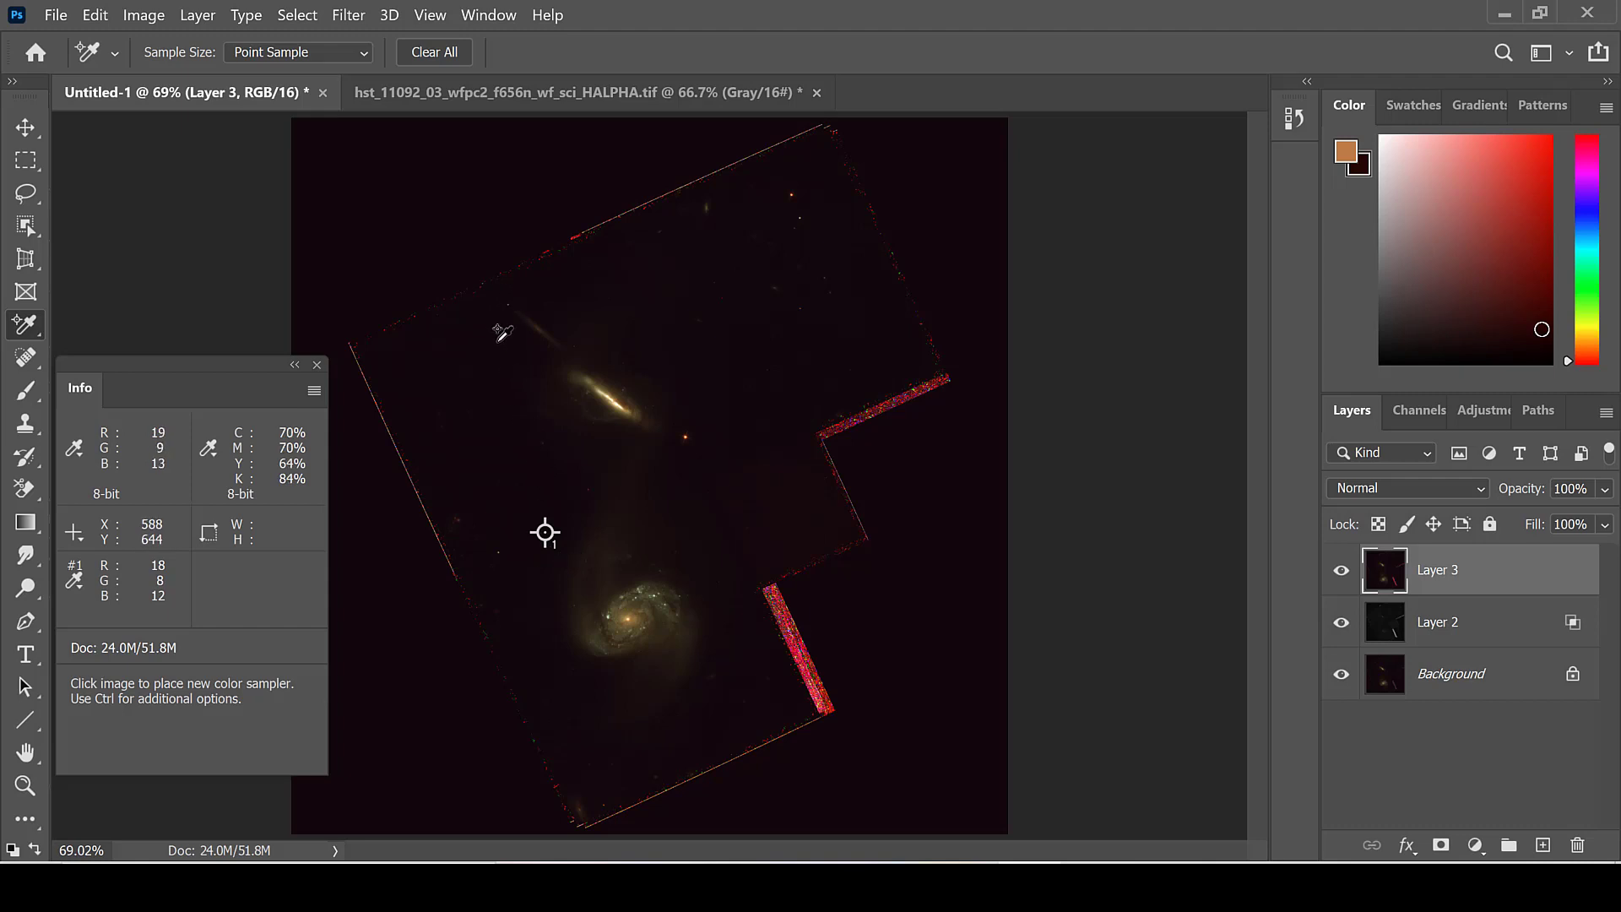
# Step: Neutralize the sky color of Layer 3 with Levels, raising the red black point to about 9 and balancing blue to match green
pyautogui.click(144, 17)
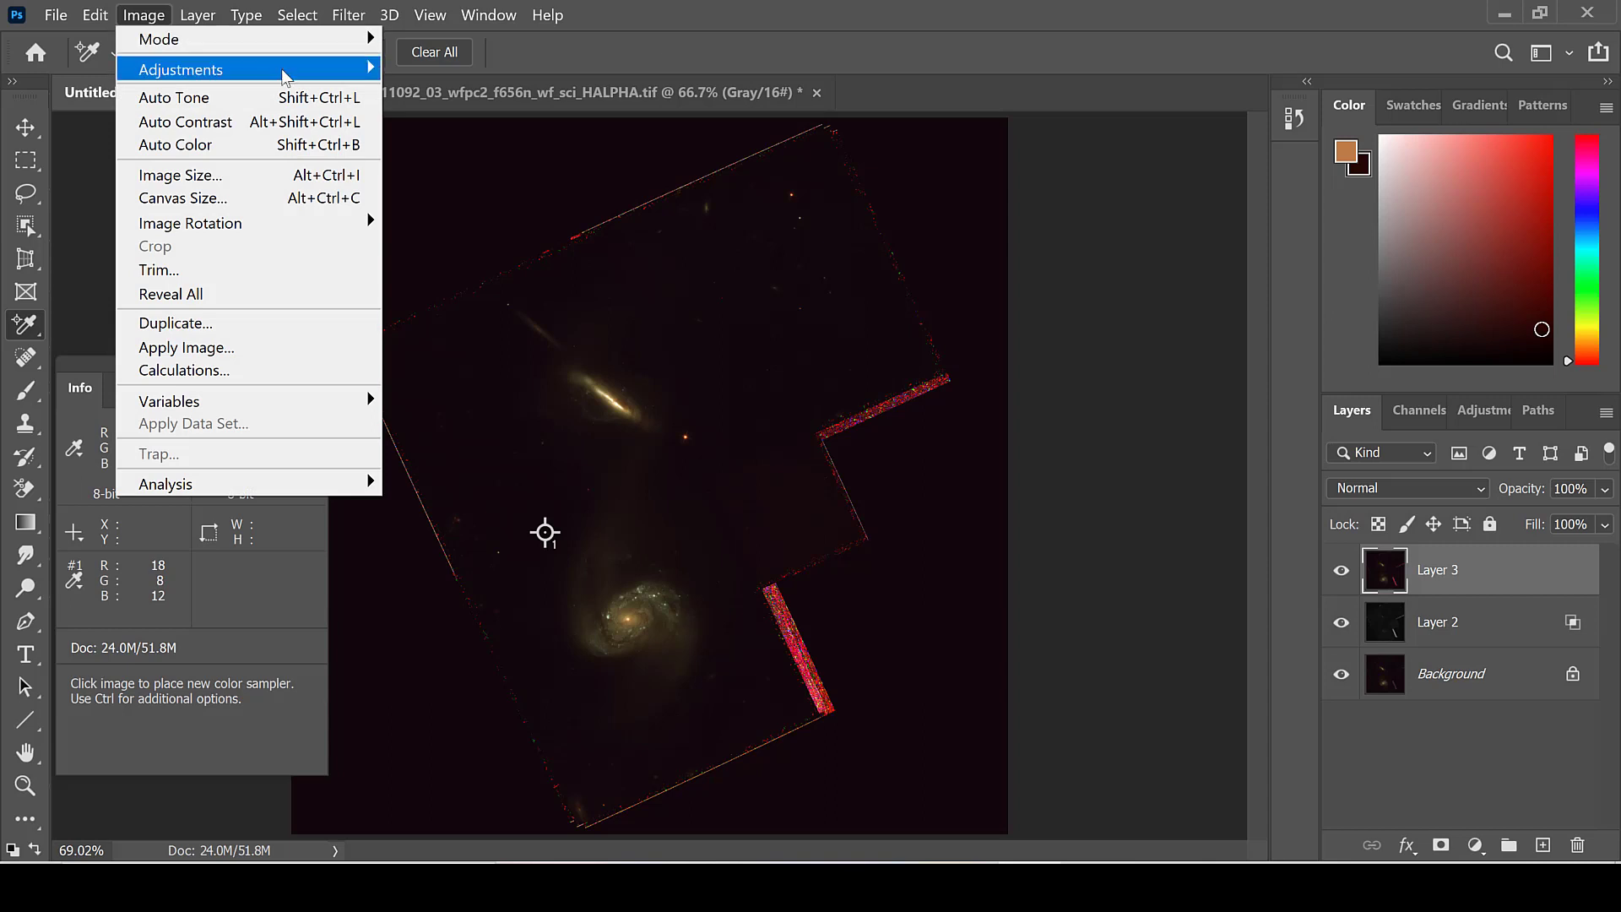
pyautogui.moveTo(359, 67)
pyautogui.click(411, 100)
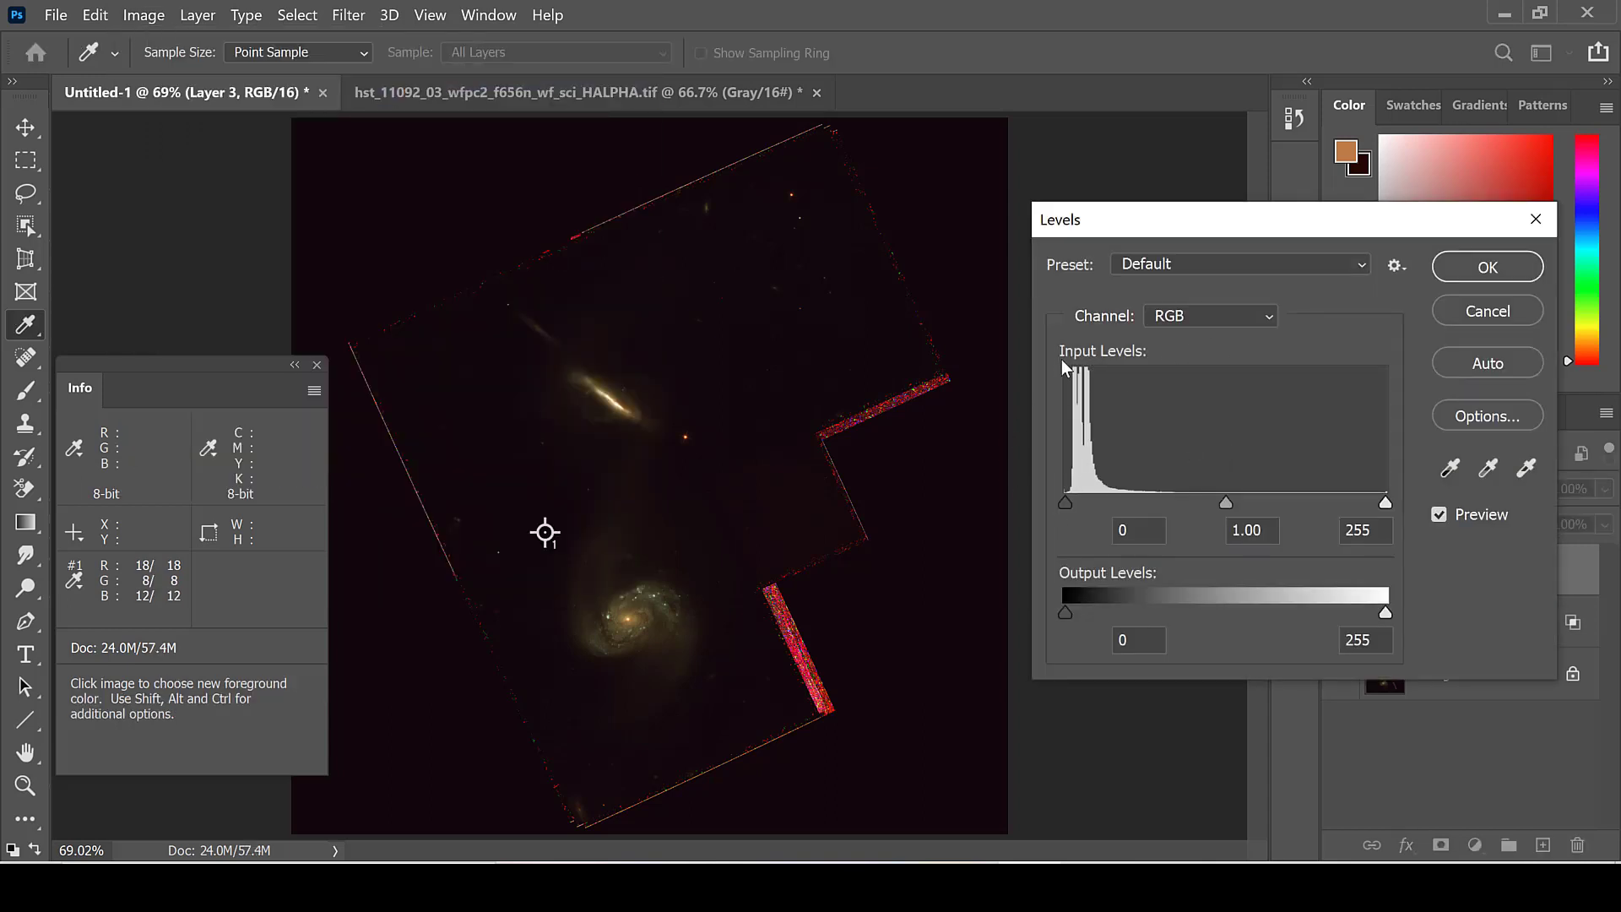
pyautogui.click(1185, 314)
pyautogui.click(1175, 358)
pyautogui.moveTo(1072, 500); pyautogui.dragTo(1077, 503)
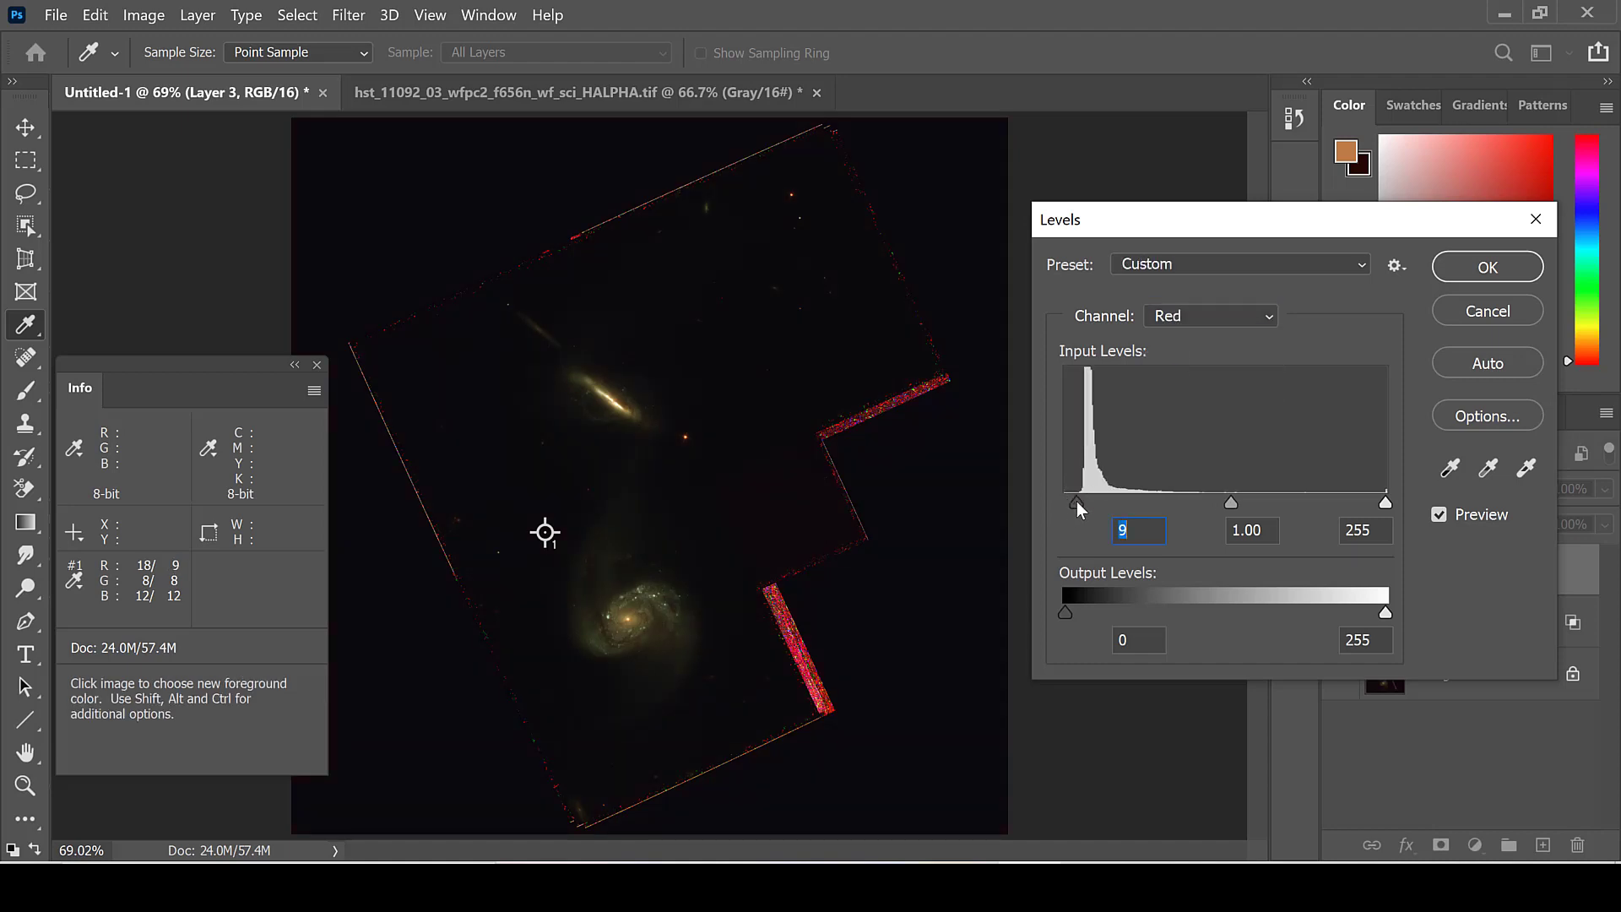
pyautogui.press('Return')
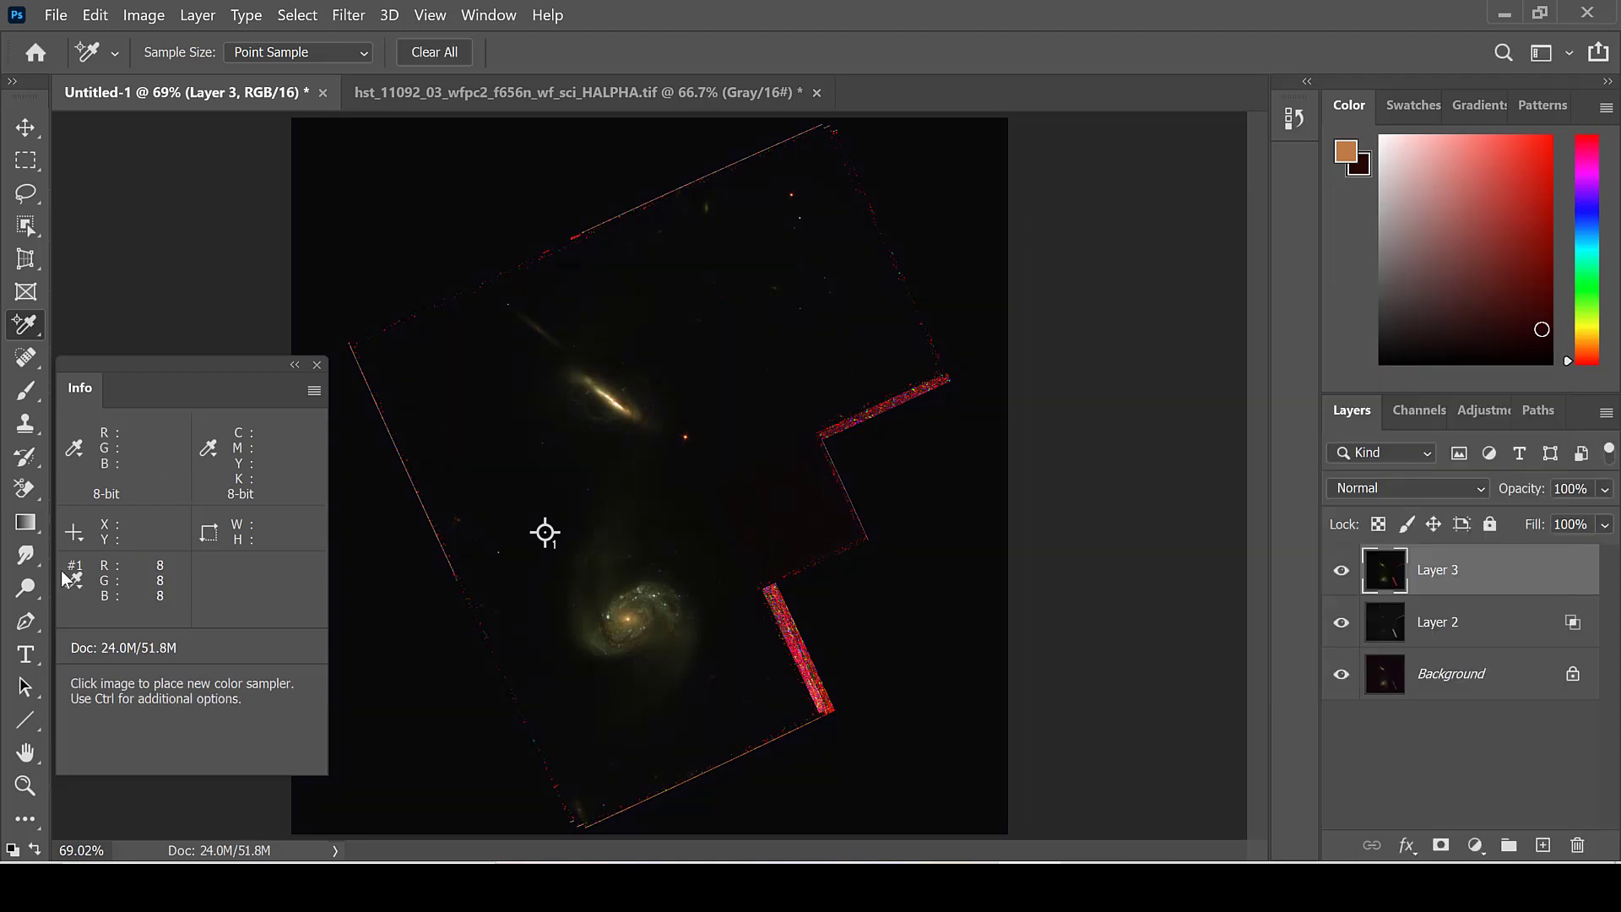